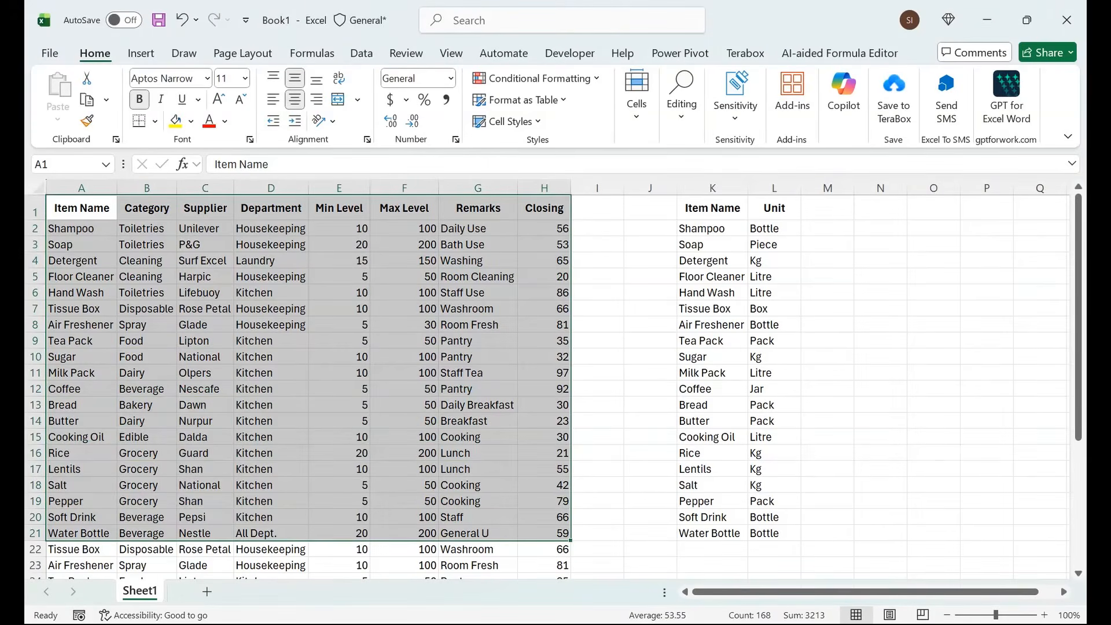
left_click_drag(82, 208, 81, 404)
left_click_drag(712, 208, 712, 372)
left_click_drag(73, 260, 86, 541)
left_click_drag(342, 443, 341, 203)
left_click(774, 207)
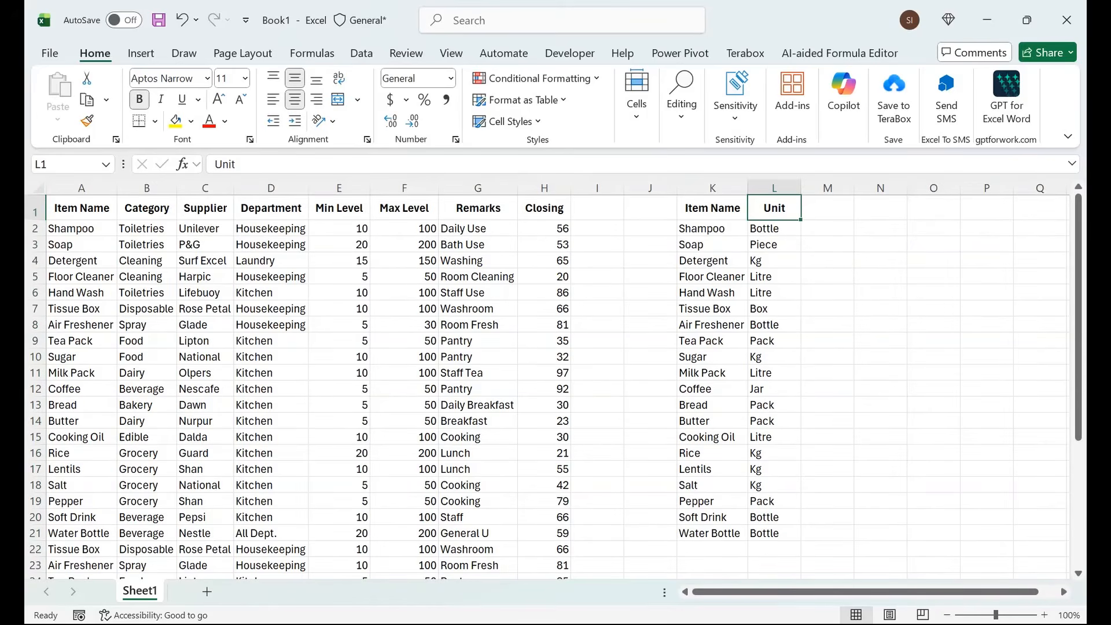
left_click(403, 208)
Step: Convert the item range A1:H30 into a table with headers
left_click(82, 208)
key("ctrl+shift+Right")
key("ctrl+shift+Down")
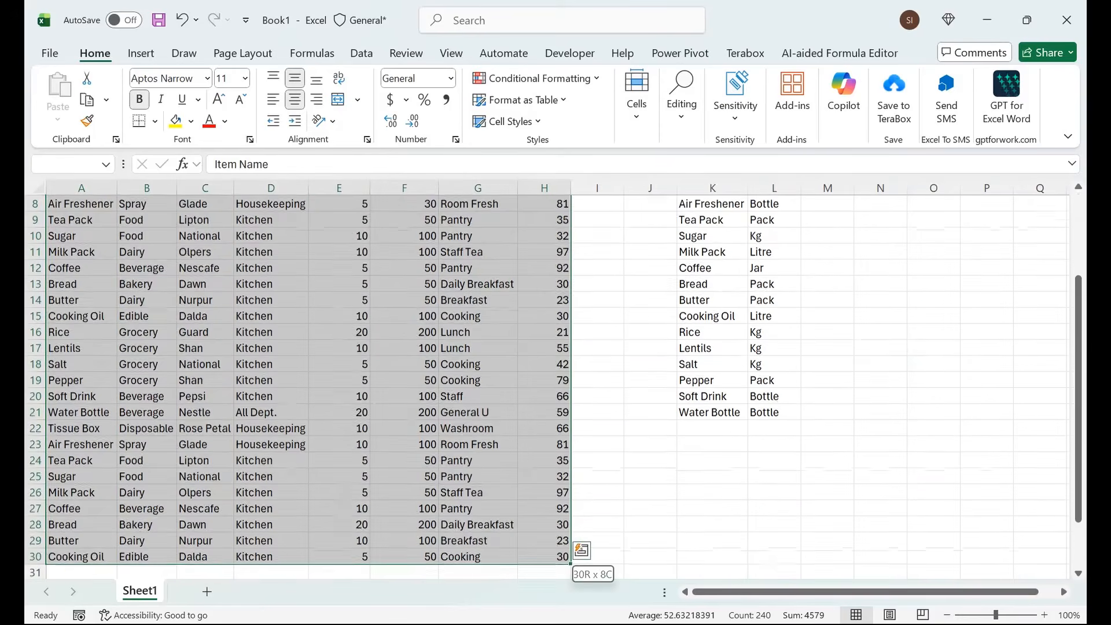
key("ctrl+t")
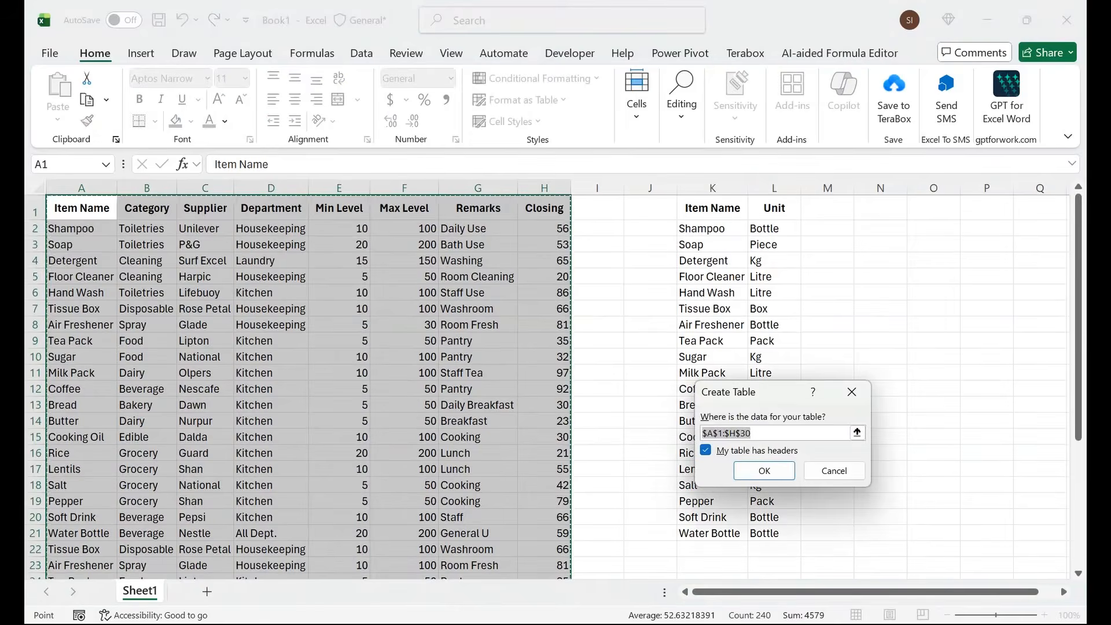
key("Return")
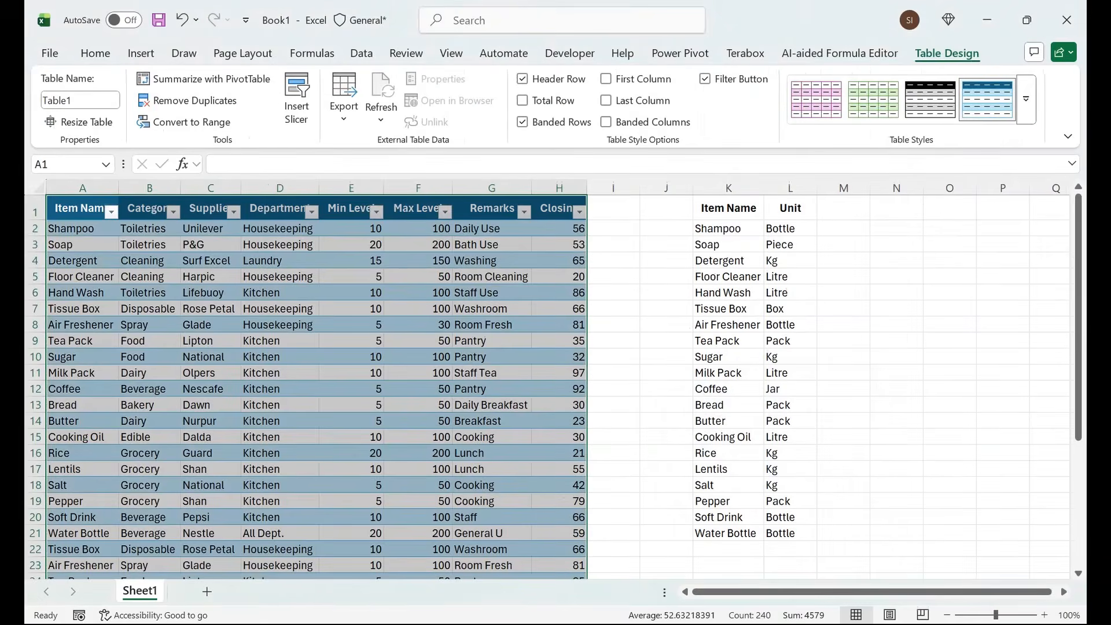
Step: Convert the Item Name and Unit range K1:L21 into a second table
left_click(728, 208)
key("shift+Right")
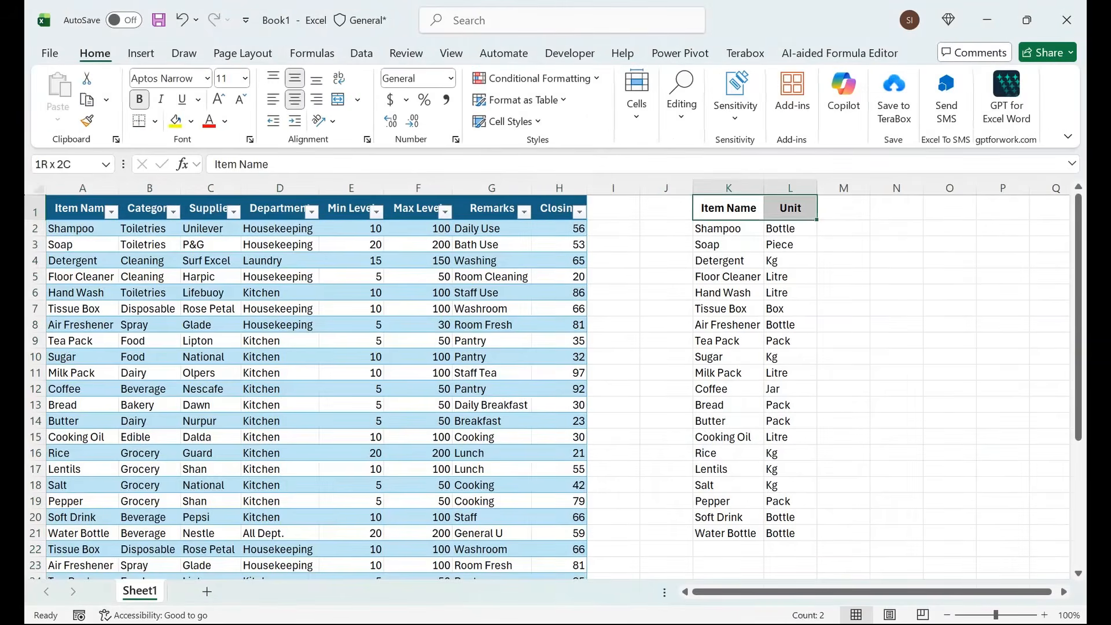
key("ctrl+shift+Down")
key("ctrl+t")
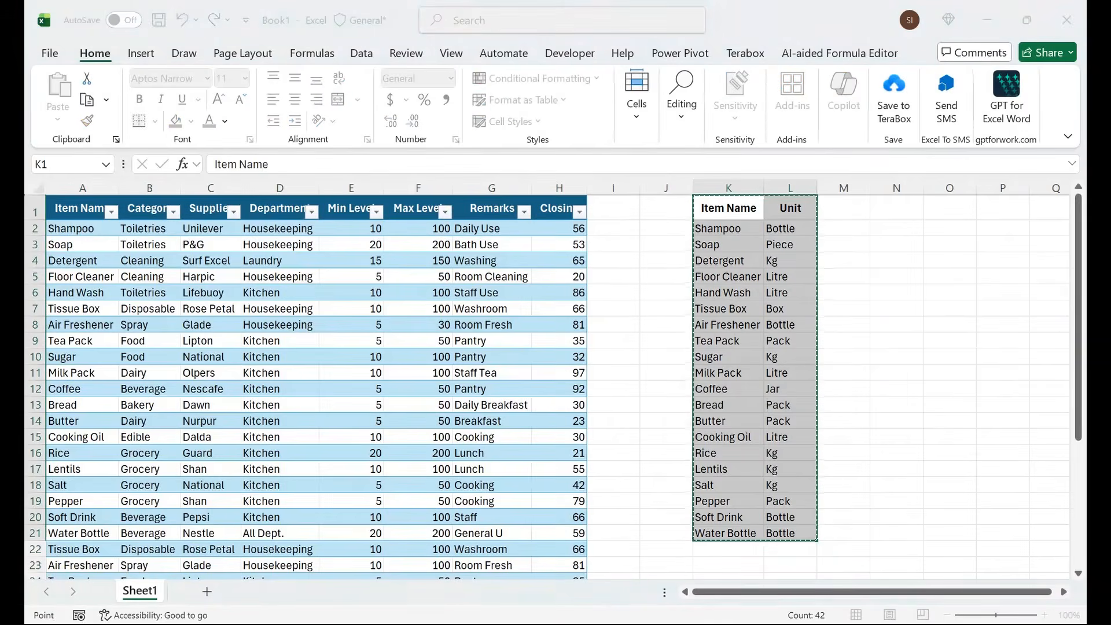
left_click(764, 471)
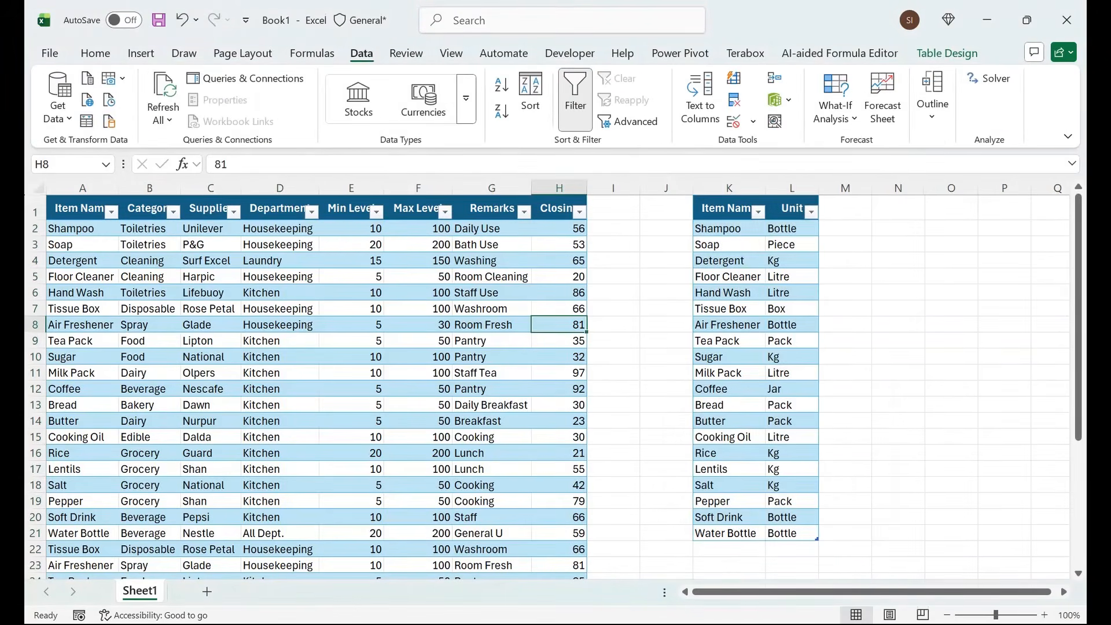
Step: Name the main item table, running from Item Name to Closing, Data
left_click(418, 208)
left_click(946, 54)
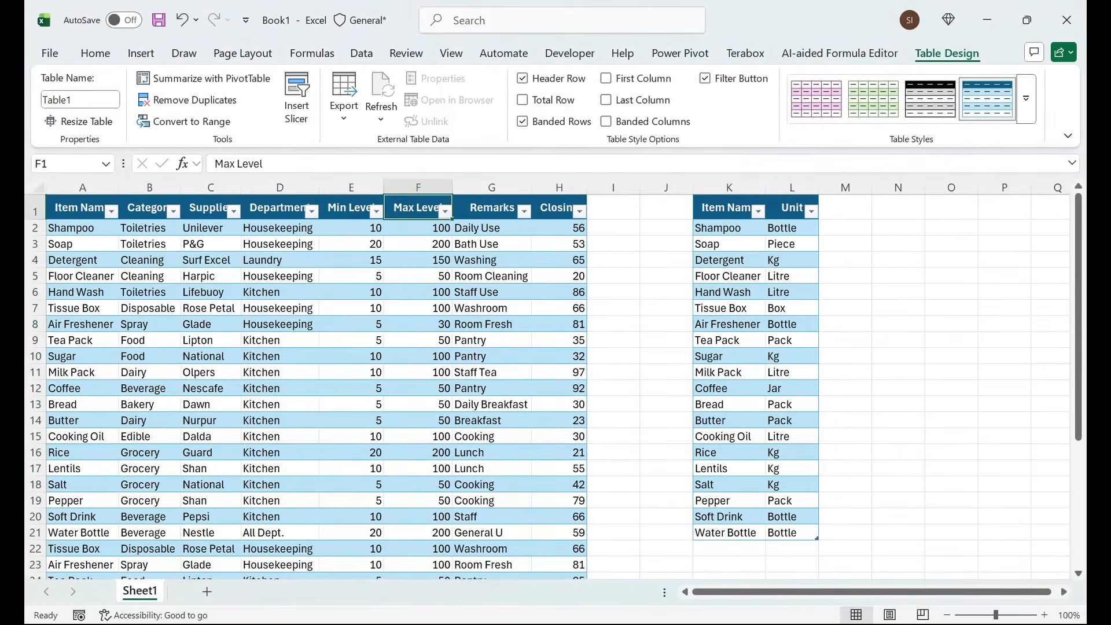
left_click(80, 100)
type("Daa")
key("BackSpace")
type("ta")
key("Return")
Step: Name the Item Name and Unit table Lookup_Table
left_click(729, 228)
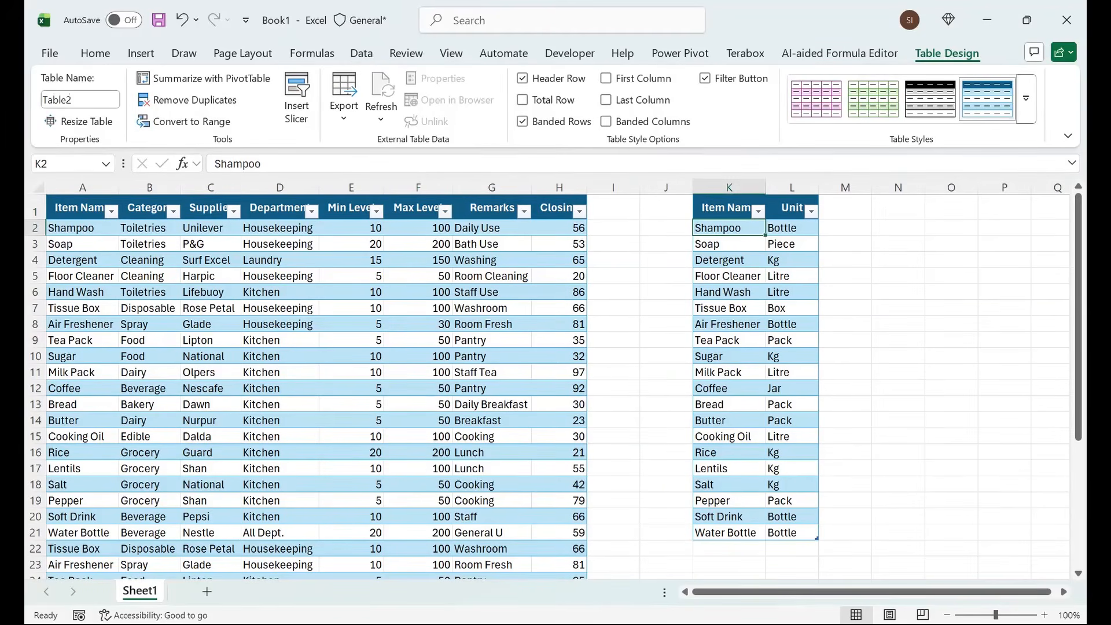
left_click(80, 100)
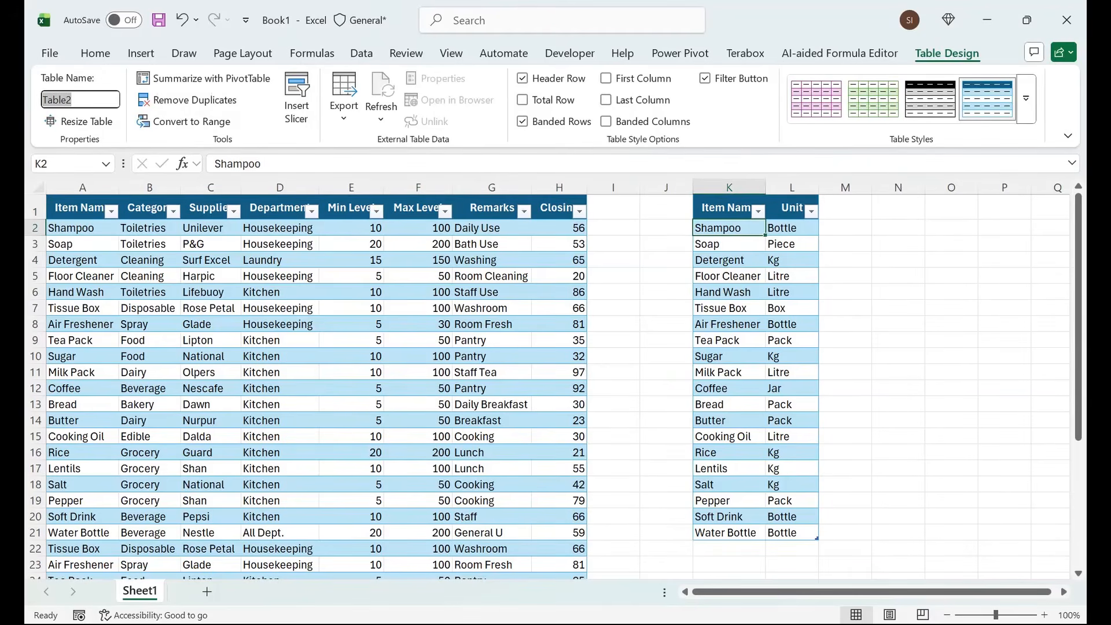
type("Lookup_Table")
key("Return")
Step: Save the workbook as PQ in the Documents folder and close it
key("ctrl+w")
key("Escape")
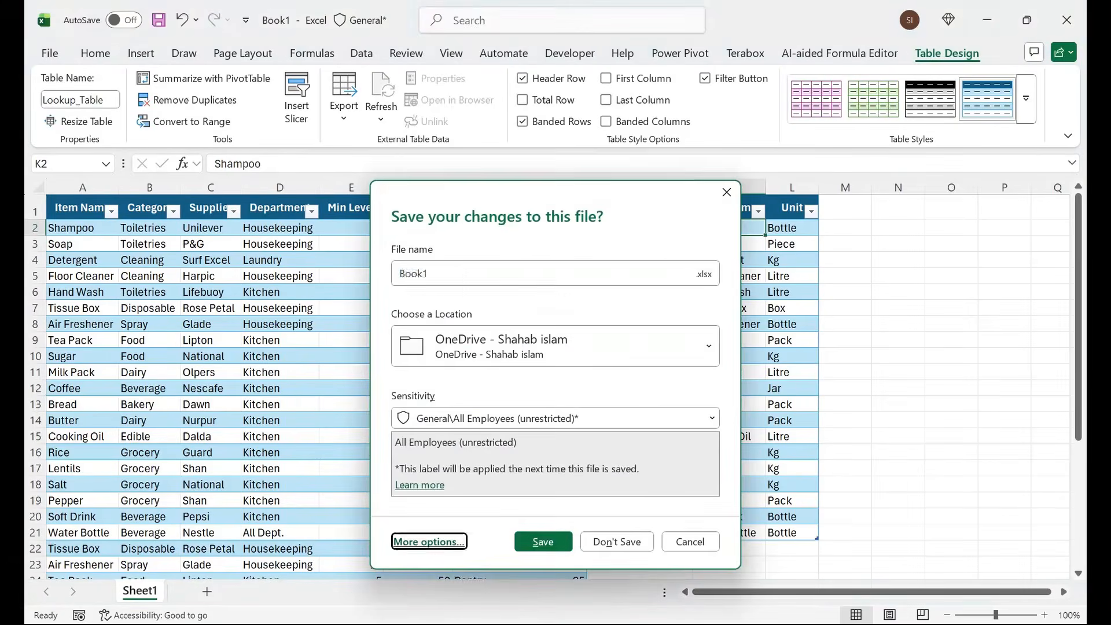
key("F12")
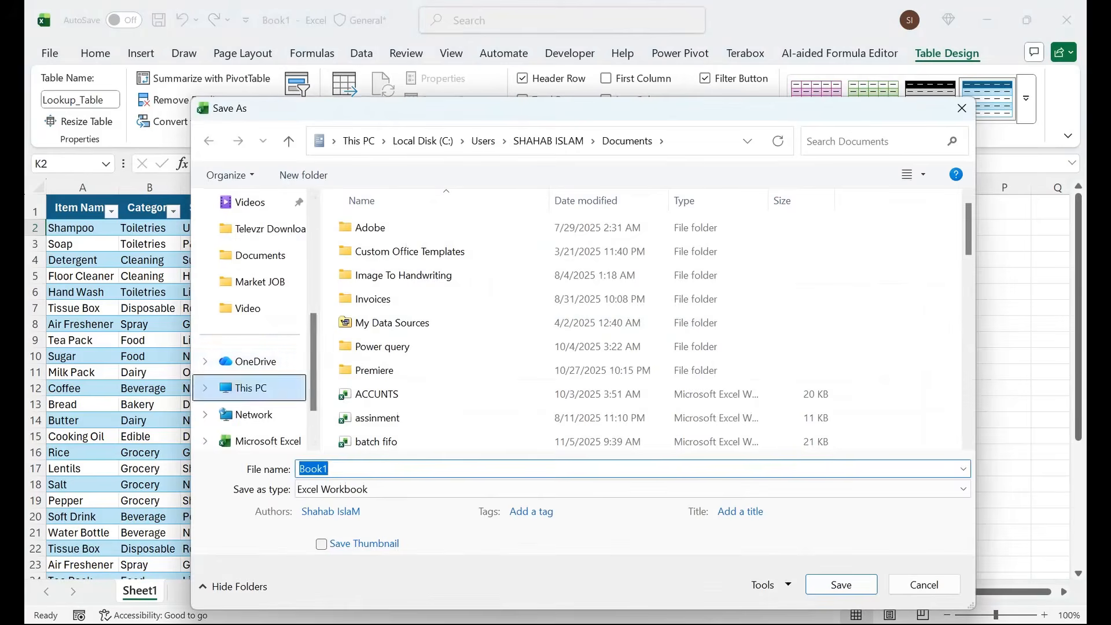
scroll(255, 387, "up", 4)
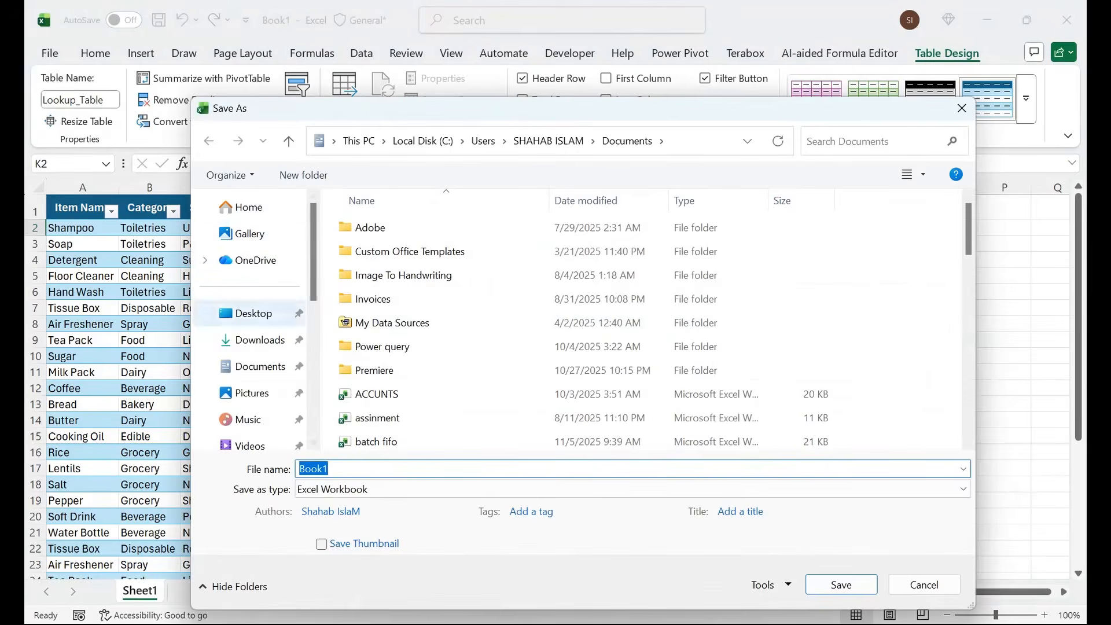
left_click(347, 469)
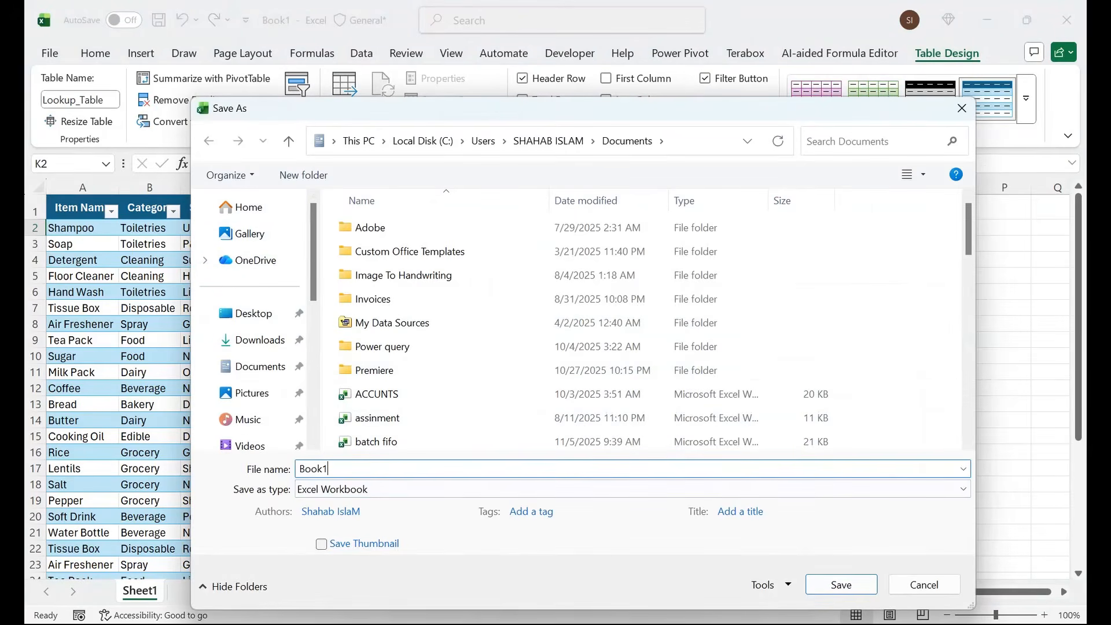
key("ctrl+a")
type("PQ")
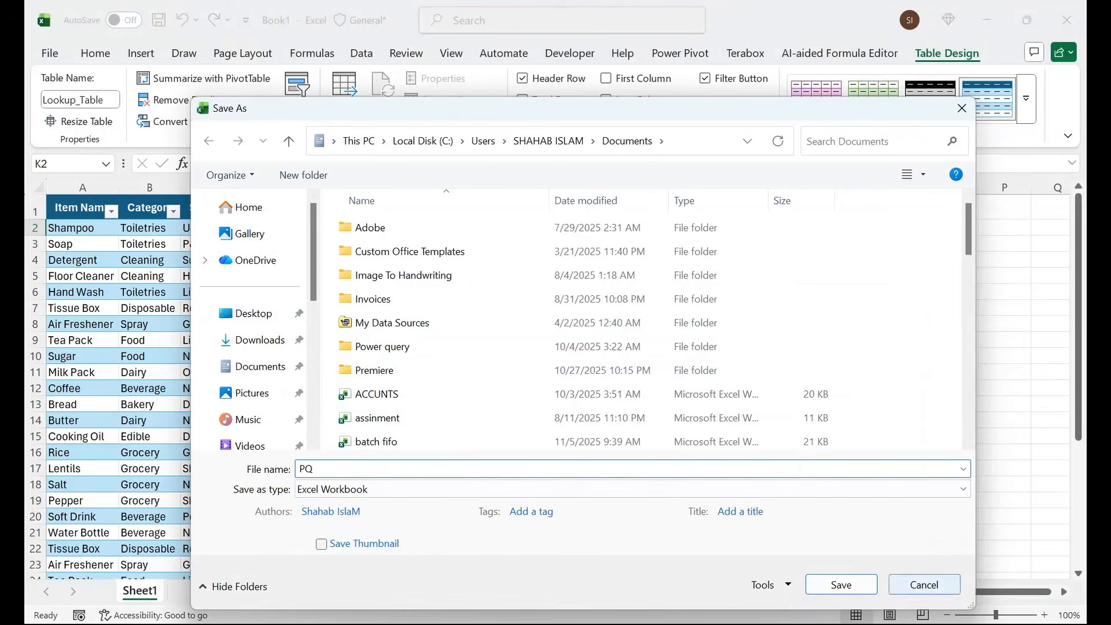
left_click(841, 584)
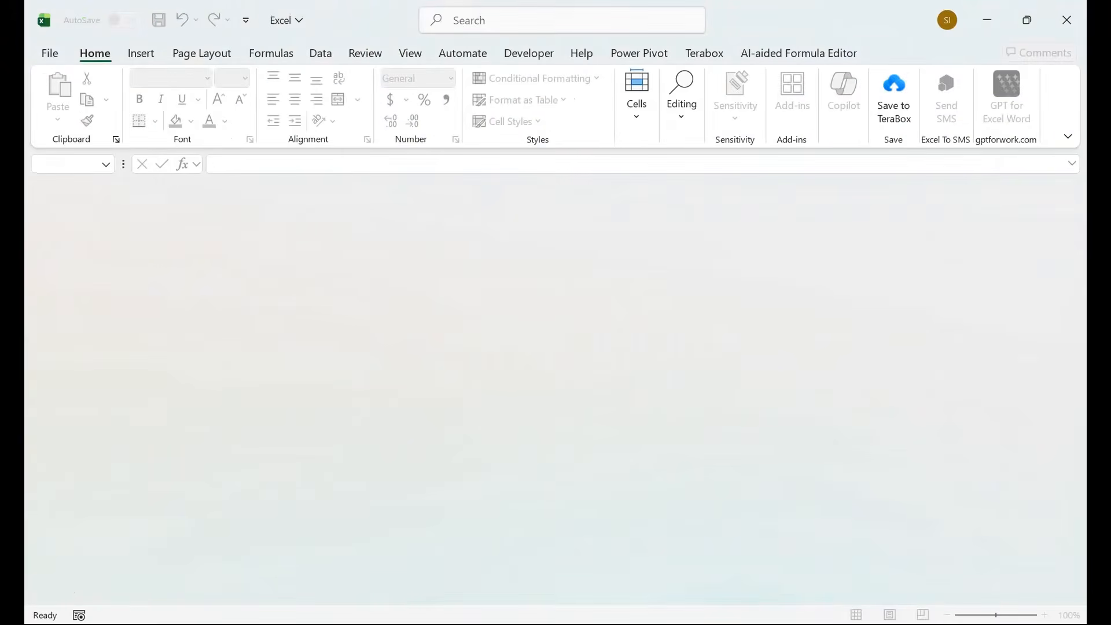
Step: Create a blank workbook and start importing data from the PQ Excel workbook in Documents
key("ctrl+n")
left_click(362, 53)
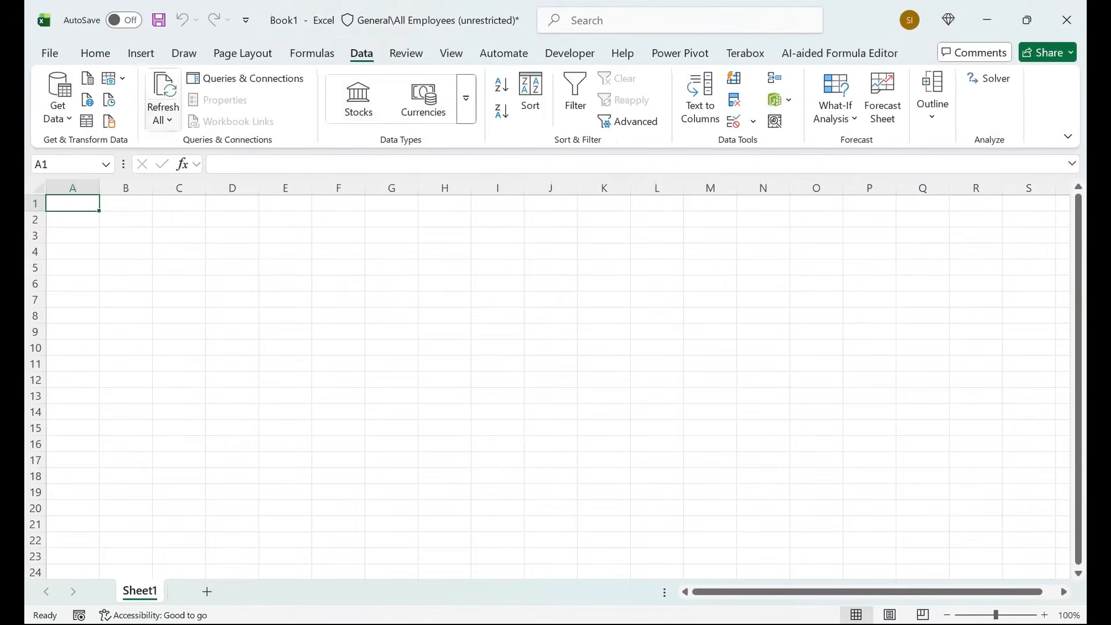
left_click(58, 105)
mouse_move(142, 145)
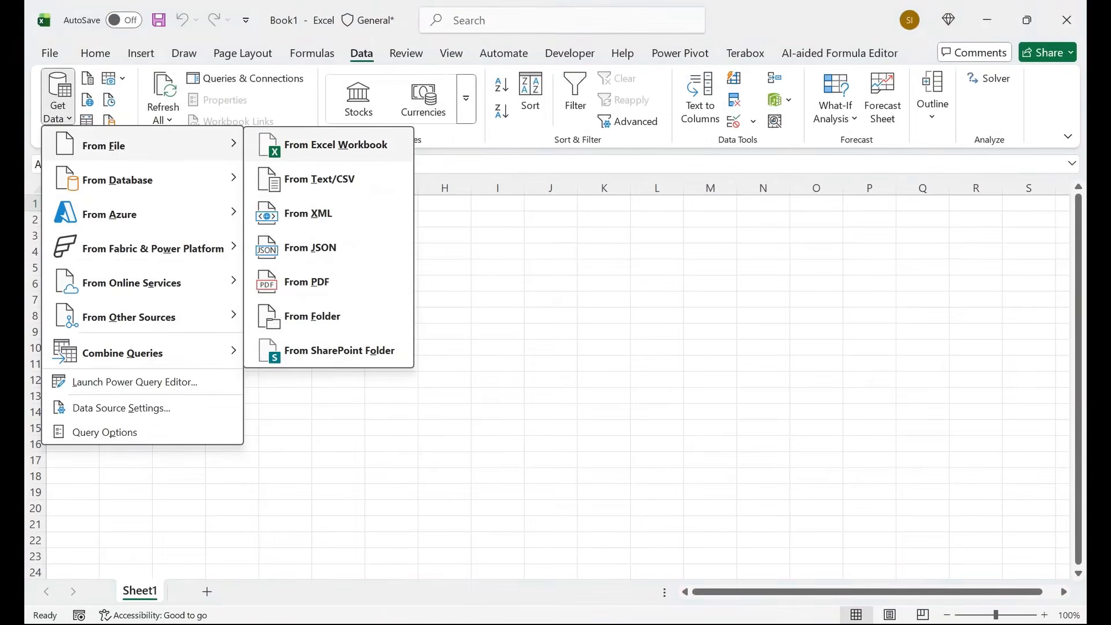
left_click(399, 145)
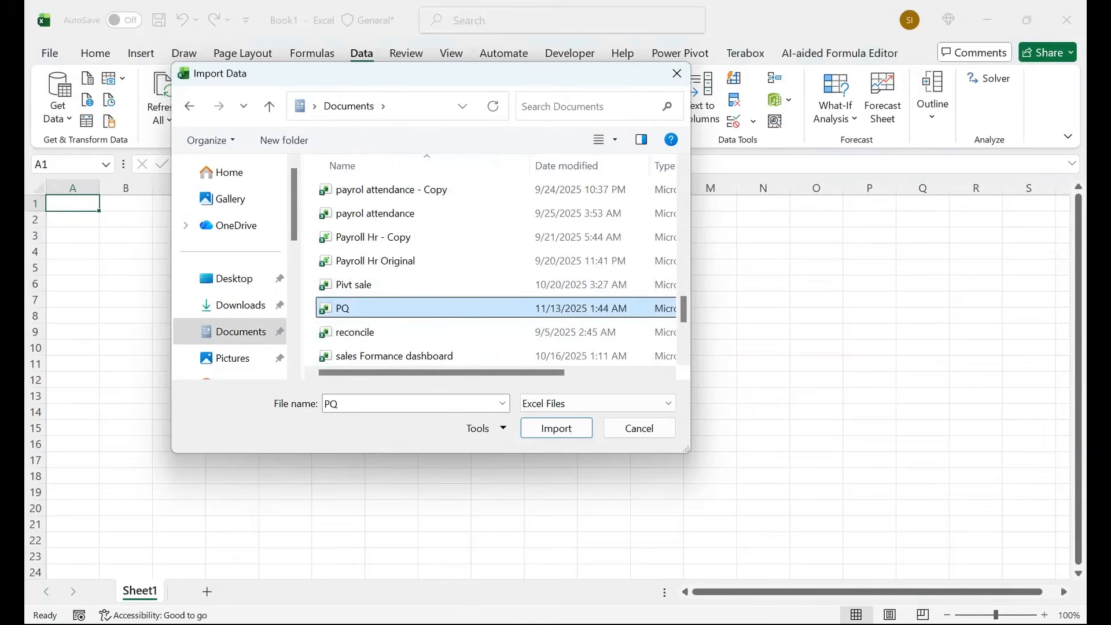
key("Return")
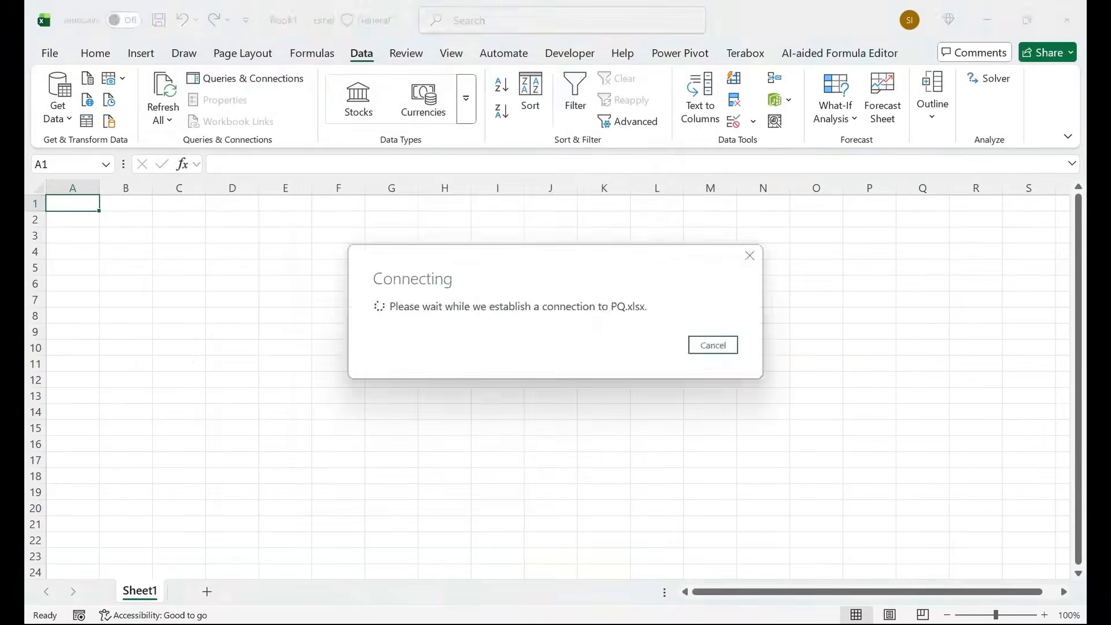
Step: Choose both the Data and Lookup_Table tables from PQ.xlsx and open them for transformation in Power Query Editor
left_click(221, 114)
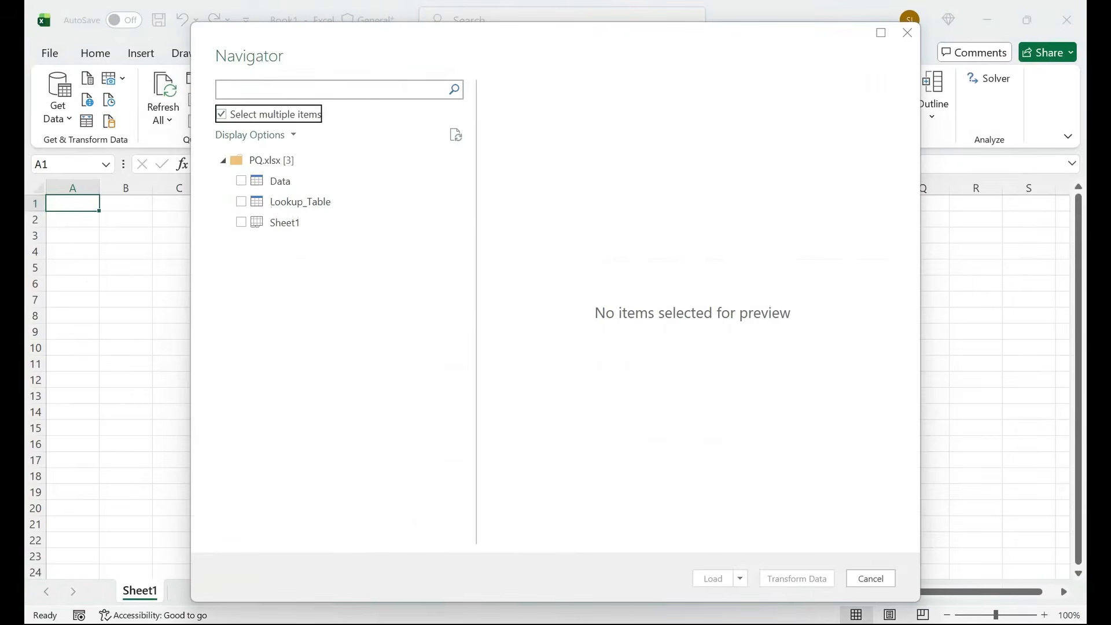
left_click(241, 181)
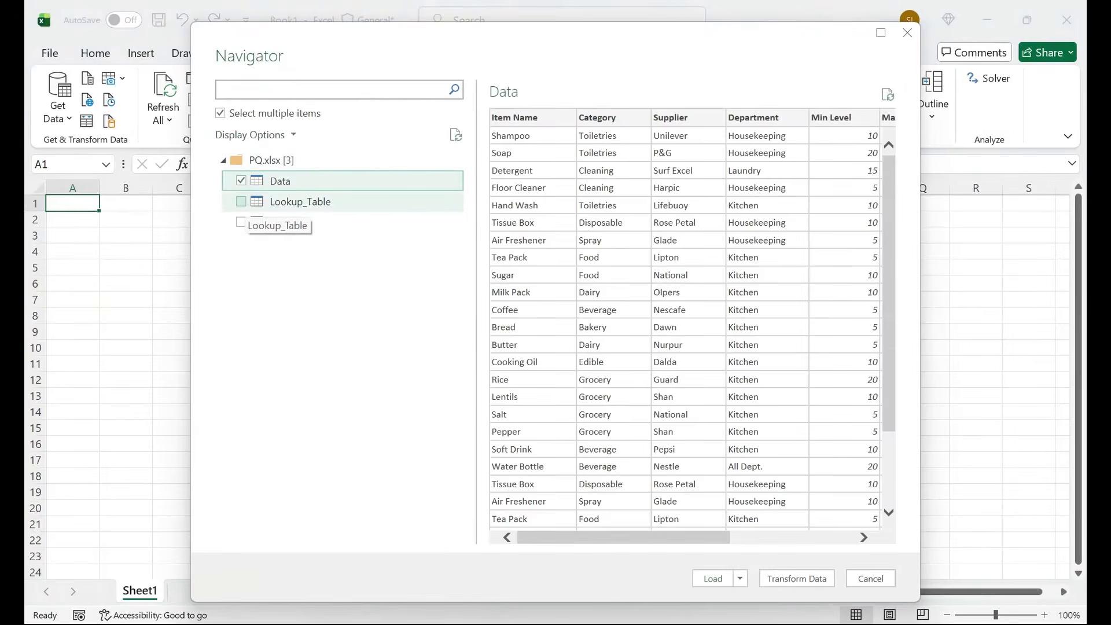
left_click(241, 201)
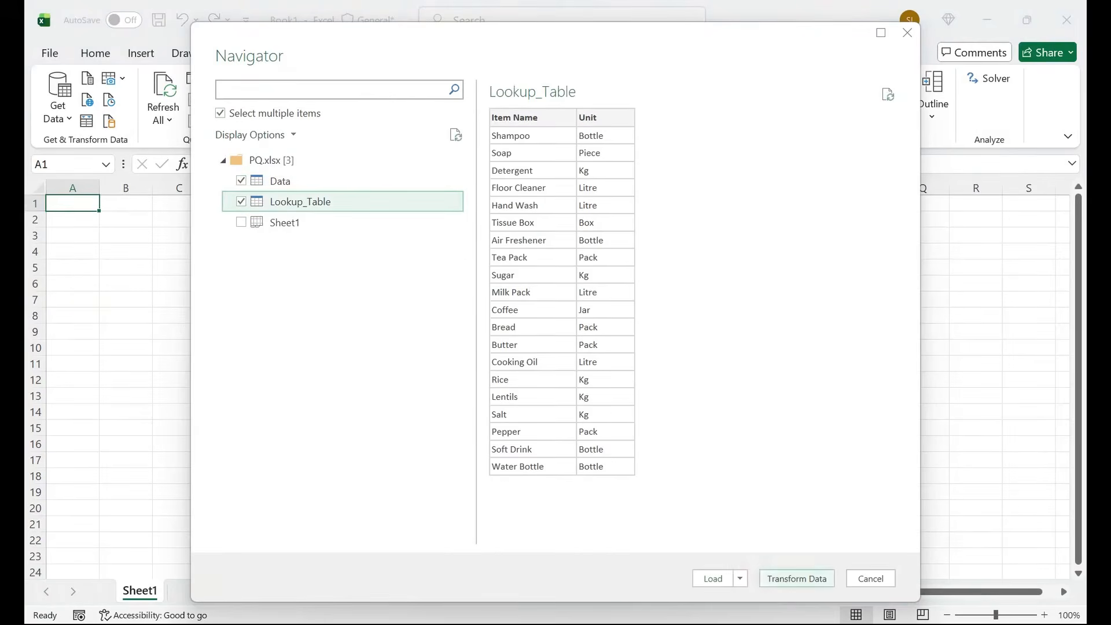
left_click(796, 578)
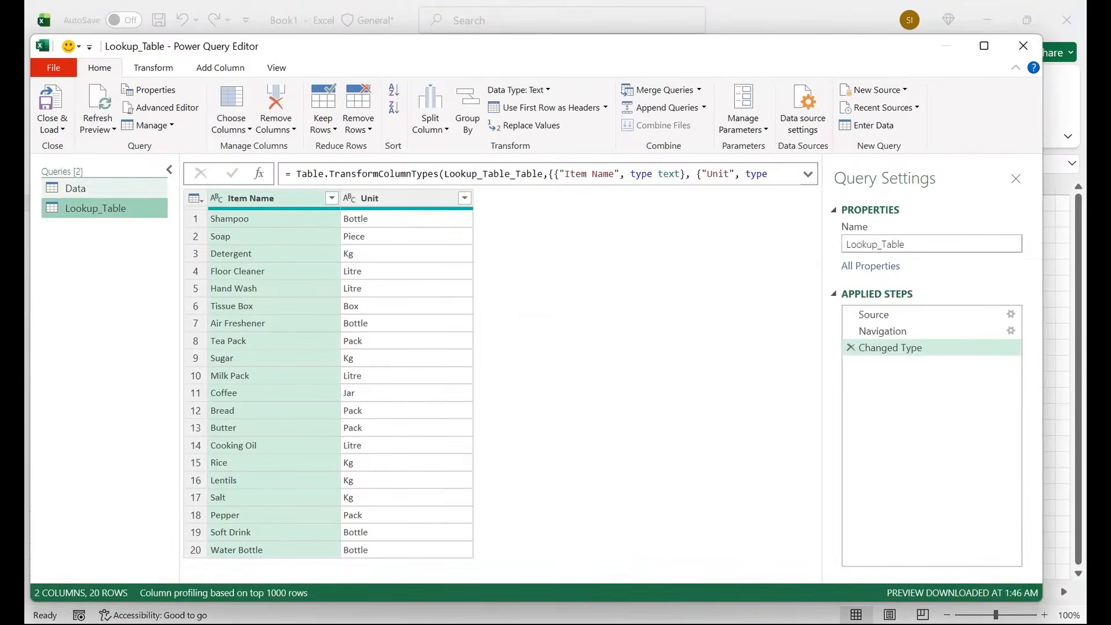
Step: Merge the Data query with Lookup_Table as a new query, matching on Item Name with a Left Outer join
left_click(96, 190)
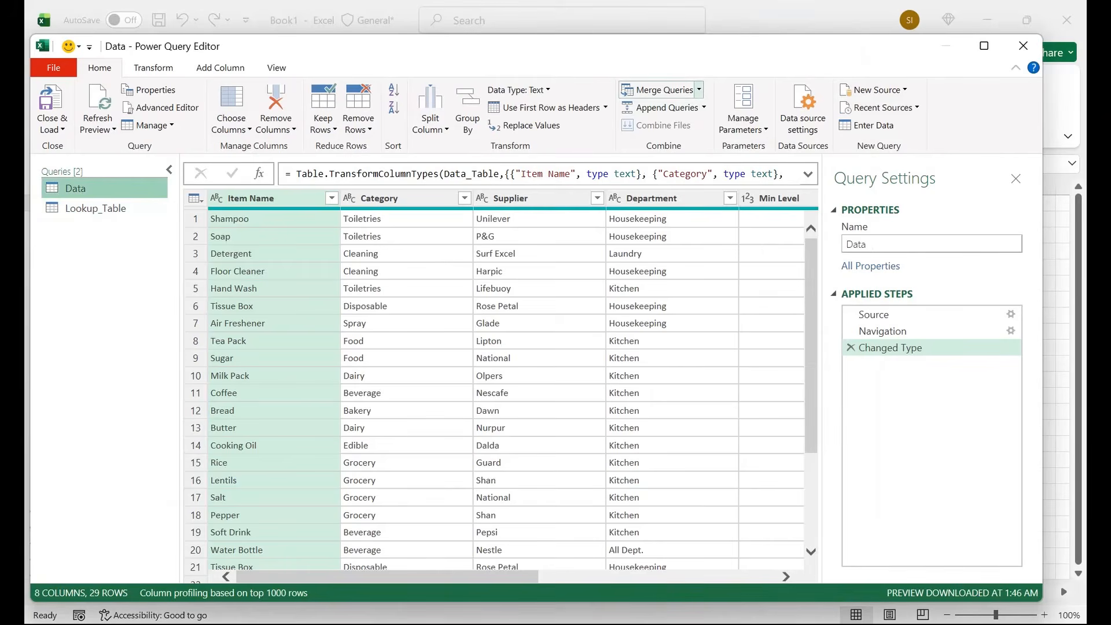
left_click(699, 90)
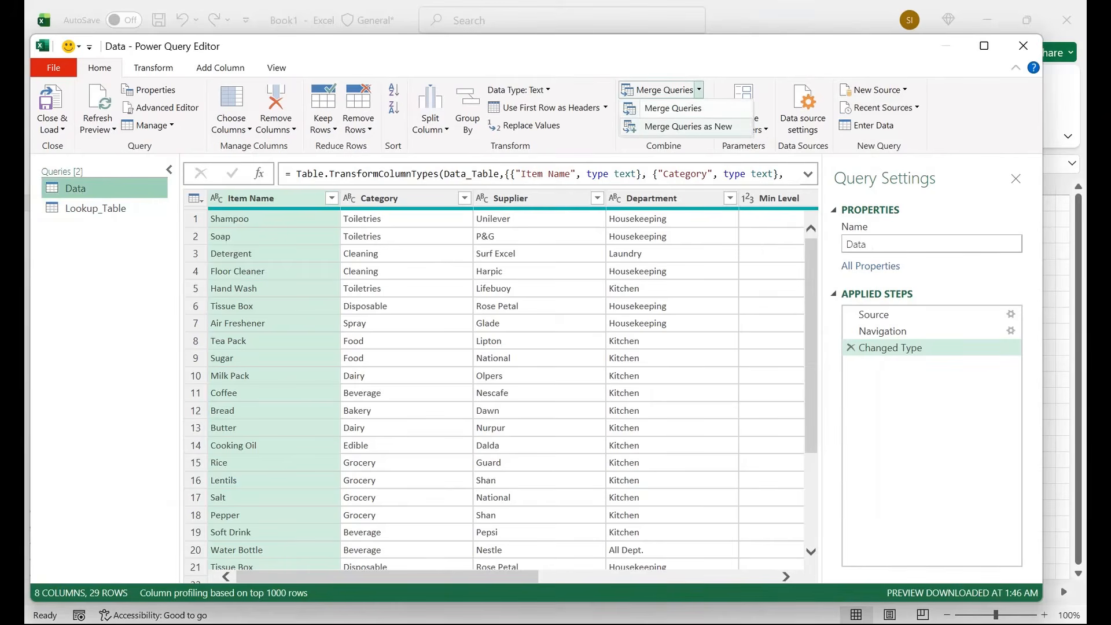
left_click(688, 127)
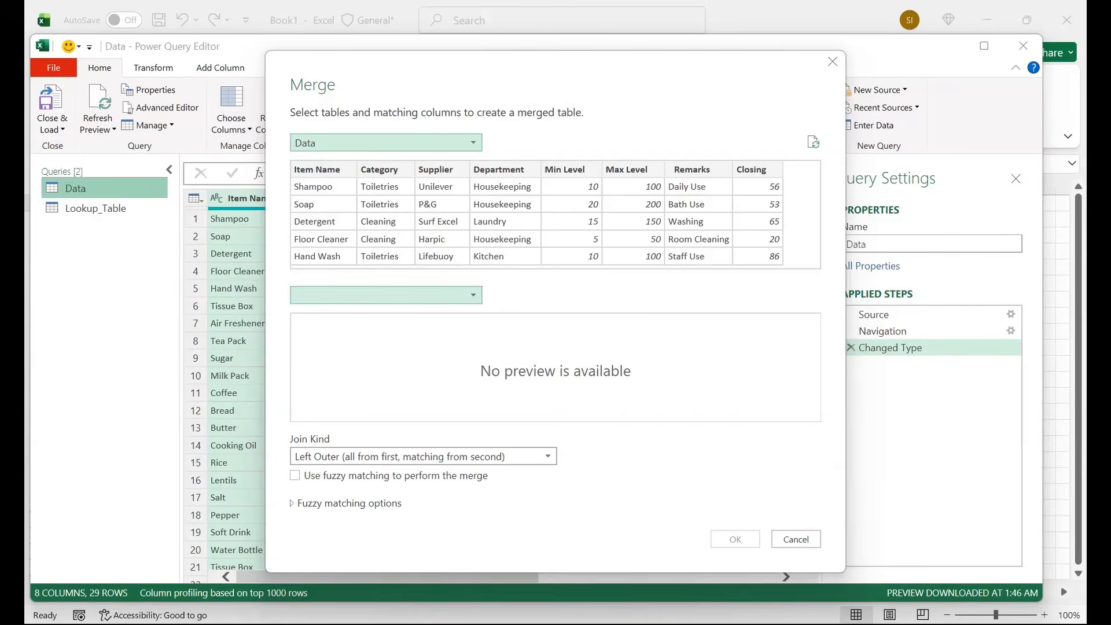
left_click(336, 295)
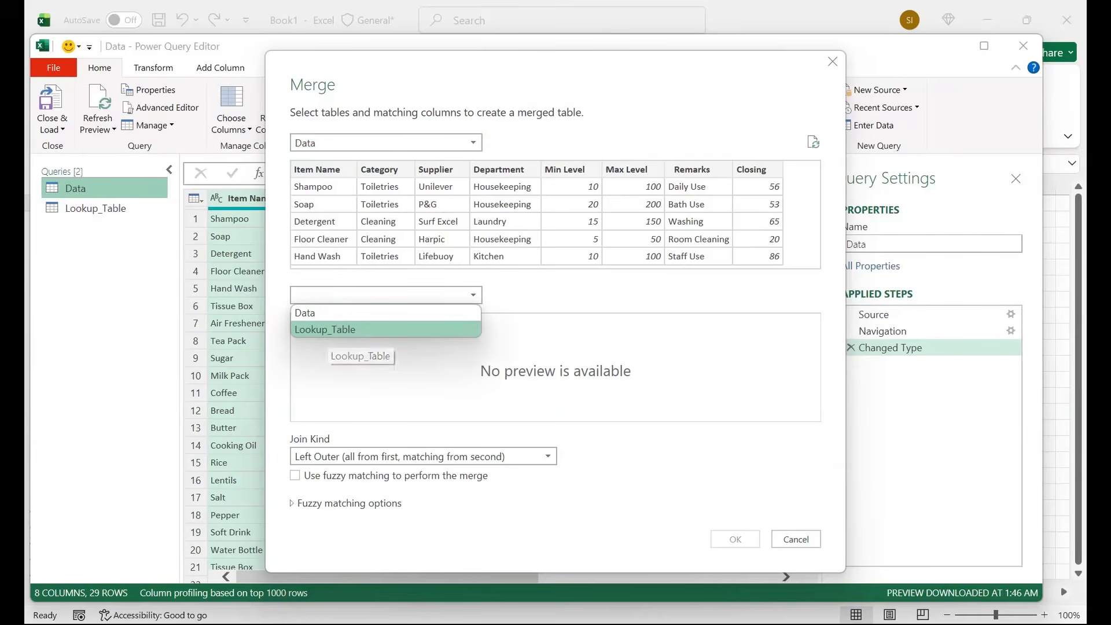
left_click(327, 329)
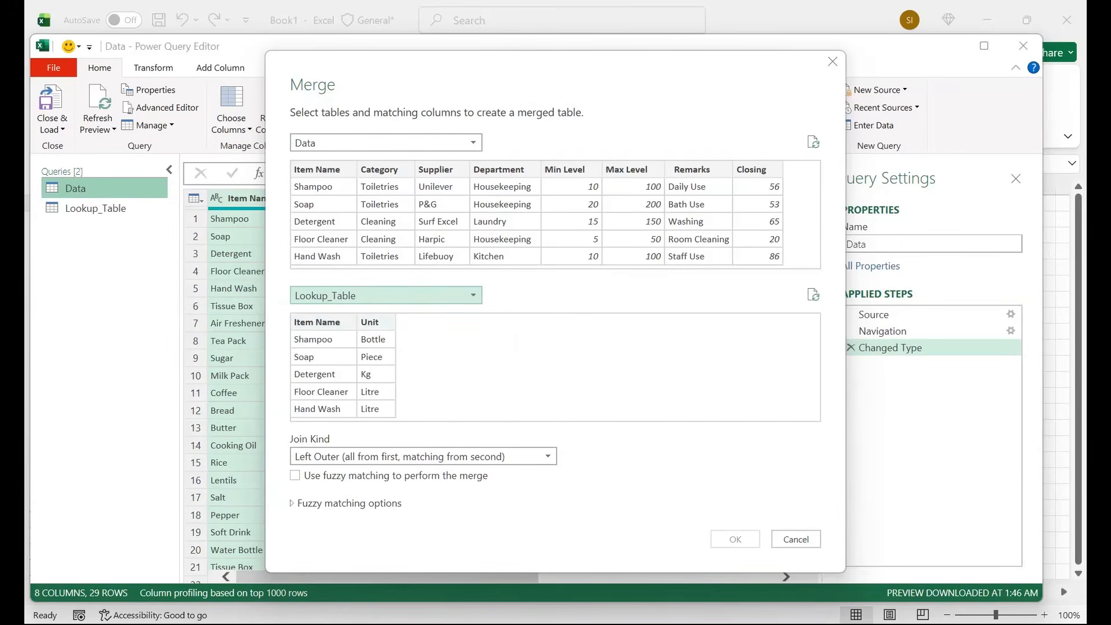
left_click(323, 204)
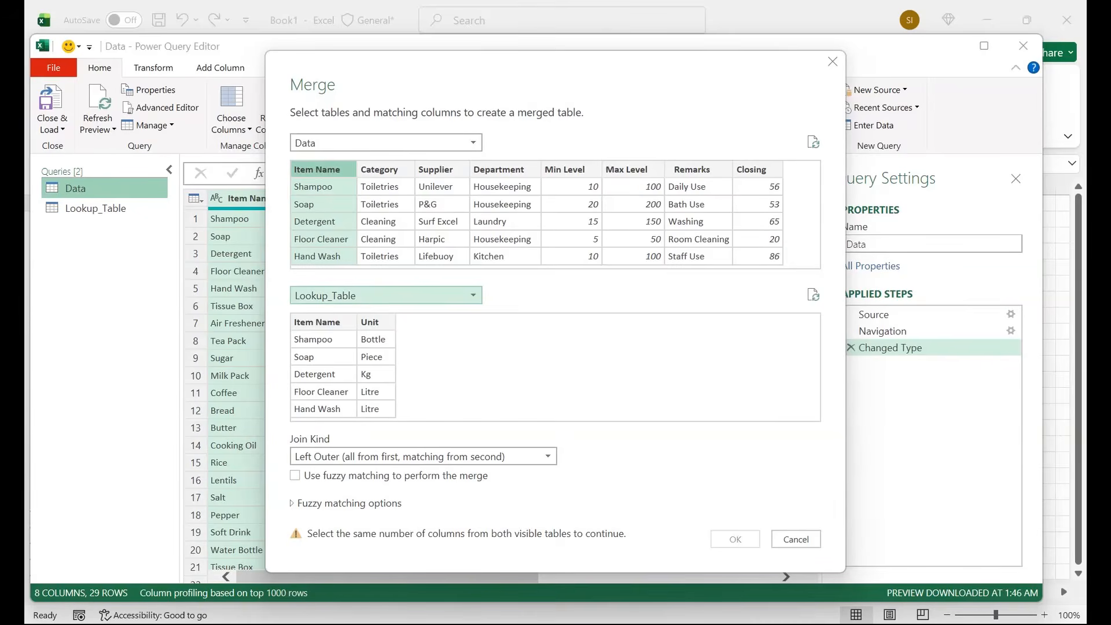
left_click(323, 339)
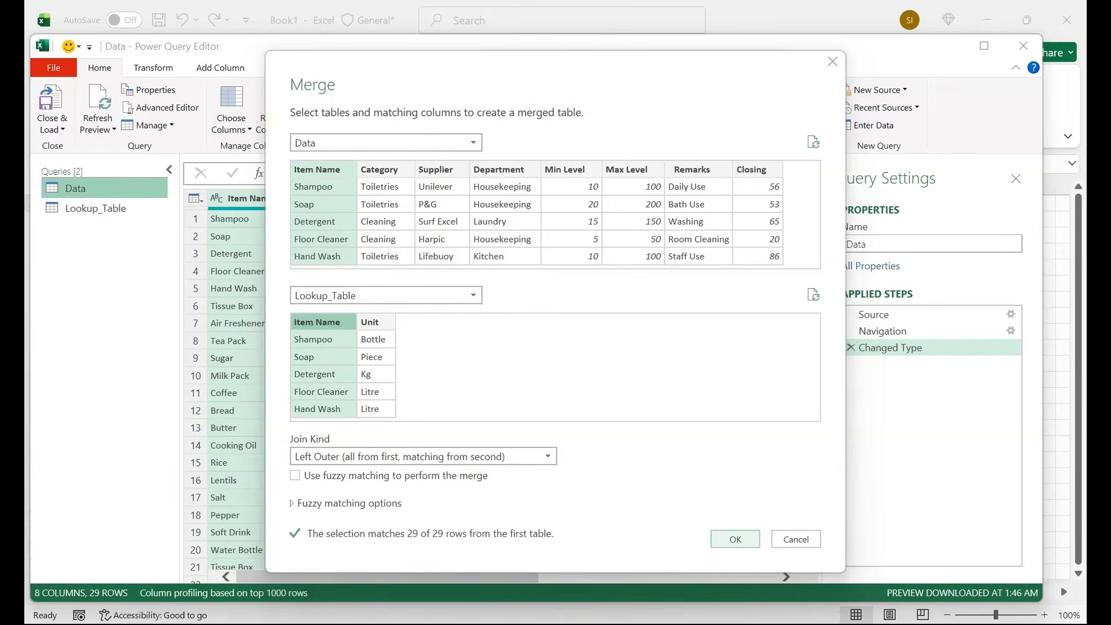
left_click(735, 539)
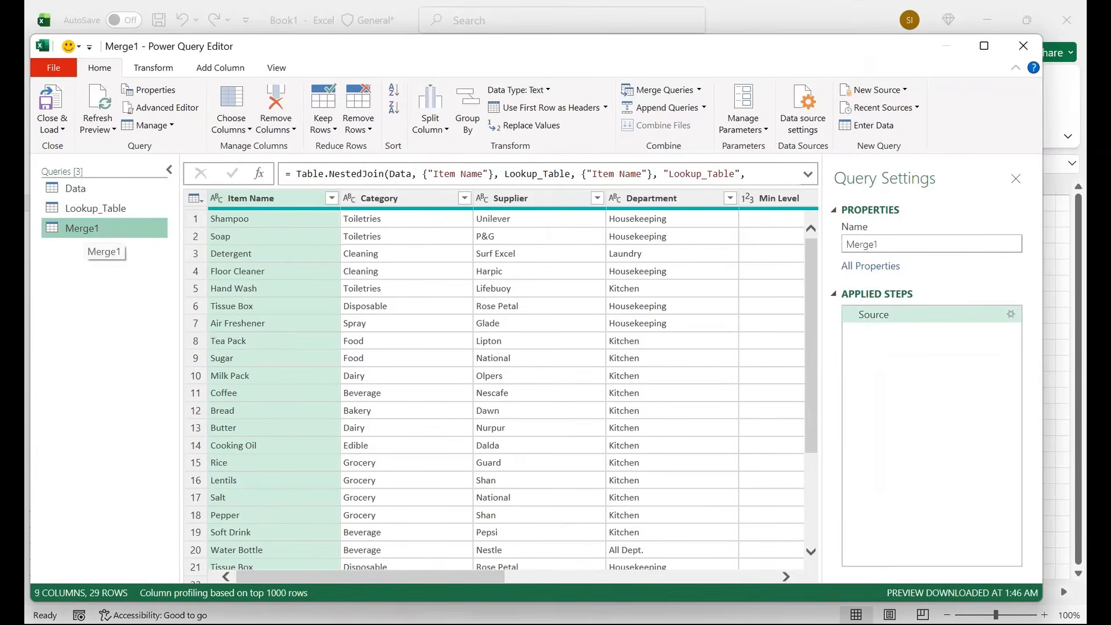
Step: Expand the merged Lookup_Table column to include only Unit, without using the original column name as prefix
scroll(492, 382, "right", 5)
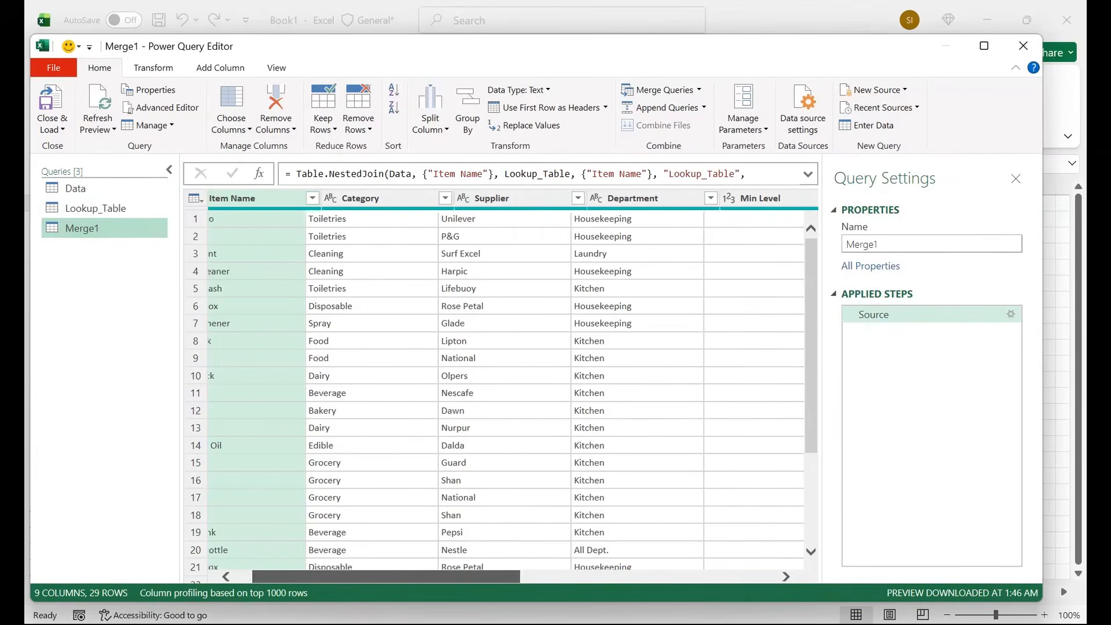
scroll(491, 382, "right", 10)
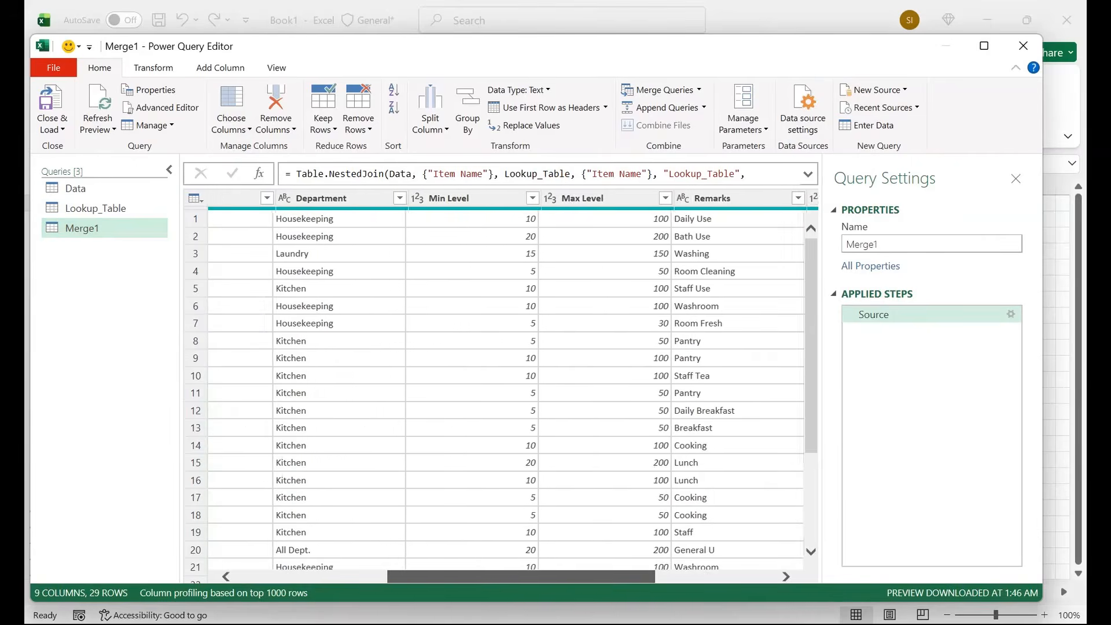
scroll(492, 382, "right", 3)
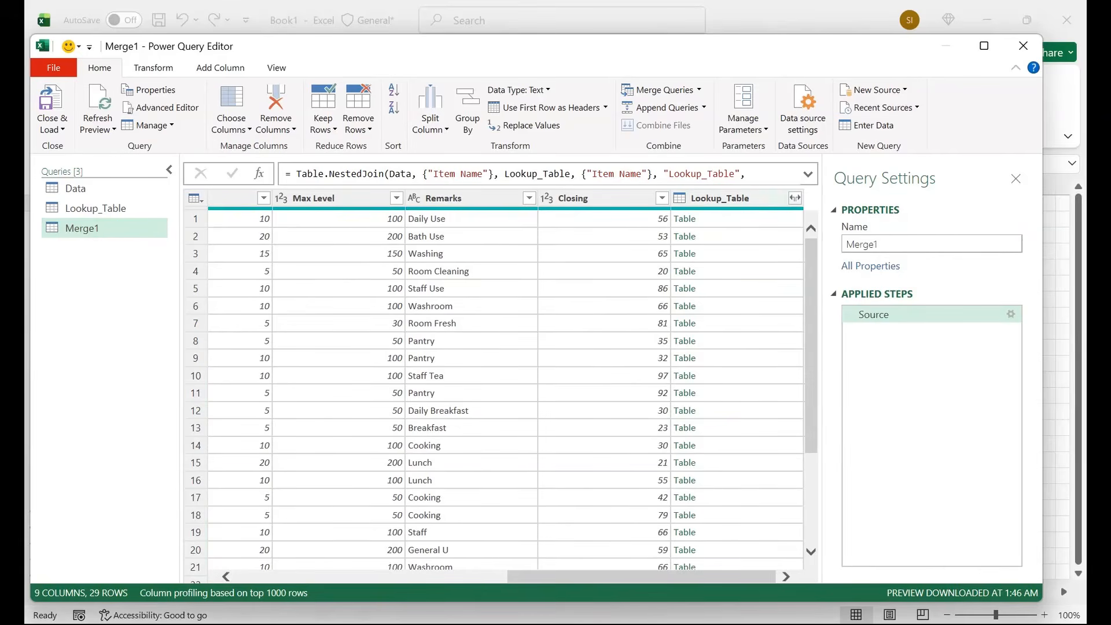
left_click(795, 198)
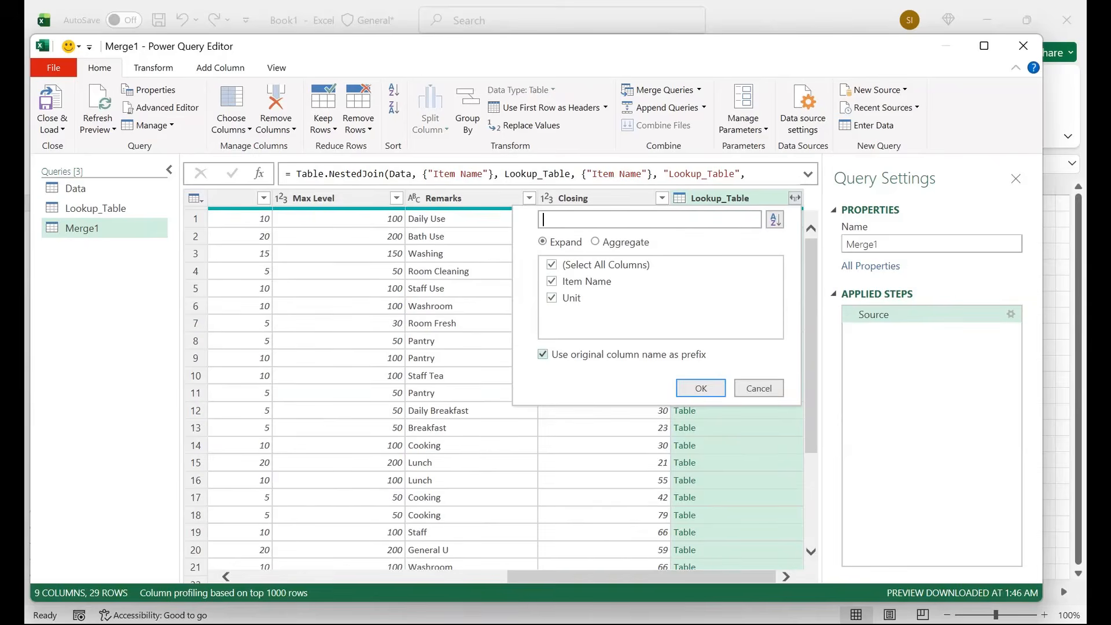
left_click(543, 354)
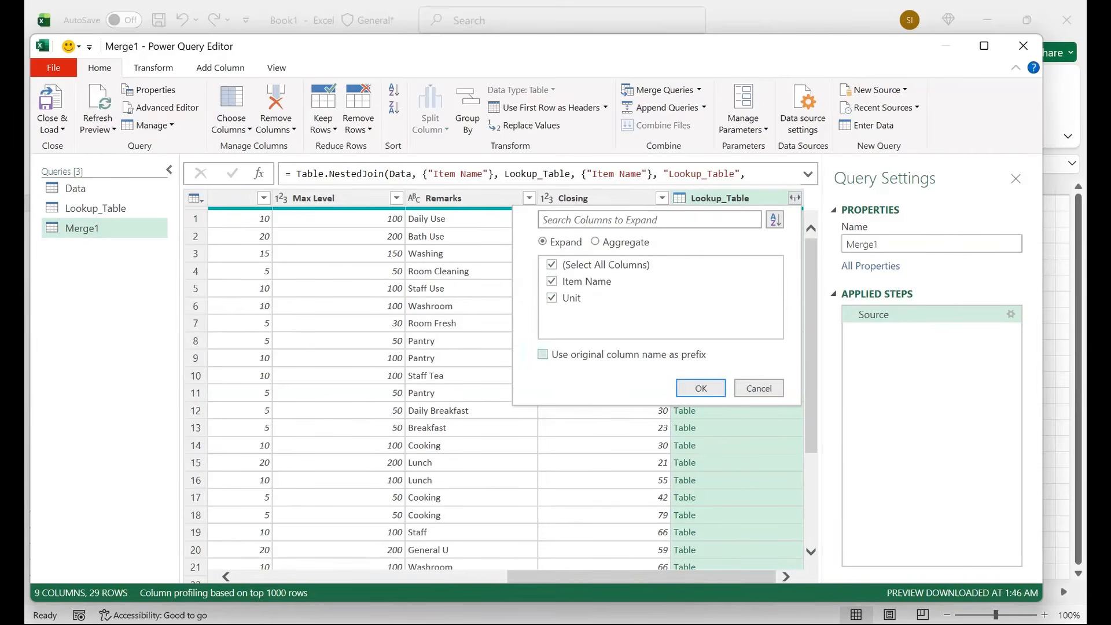
left_click(552, 265)
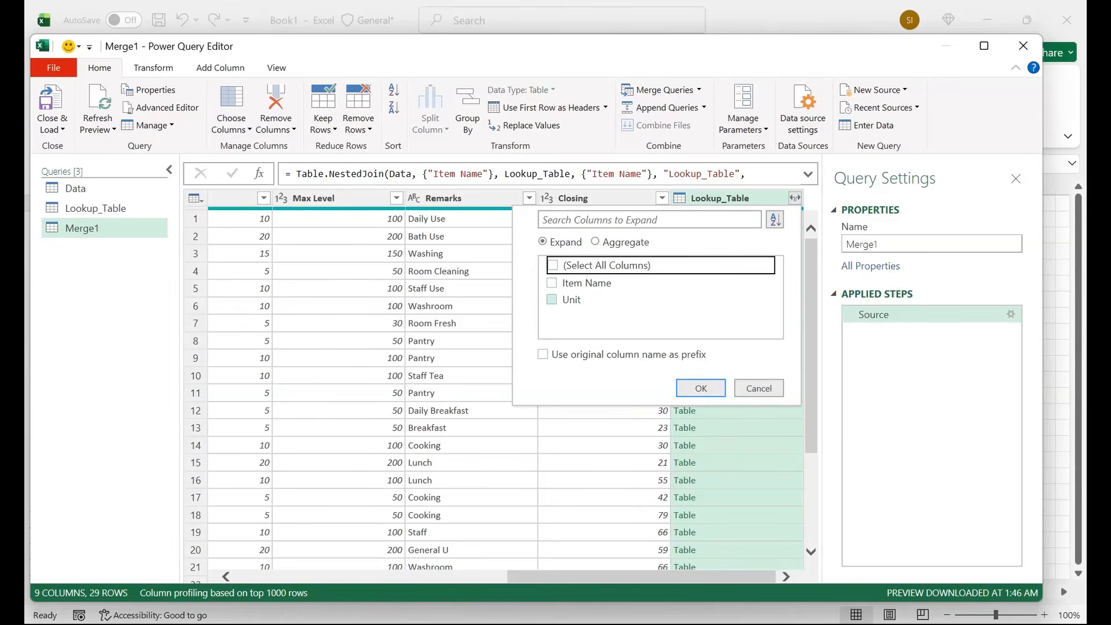
left_click(551, 298)
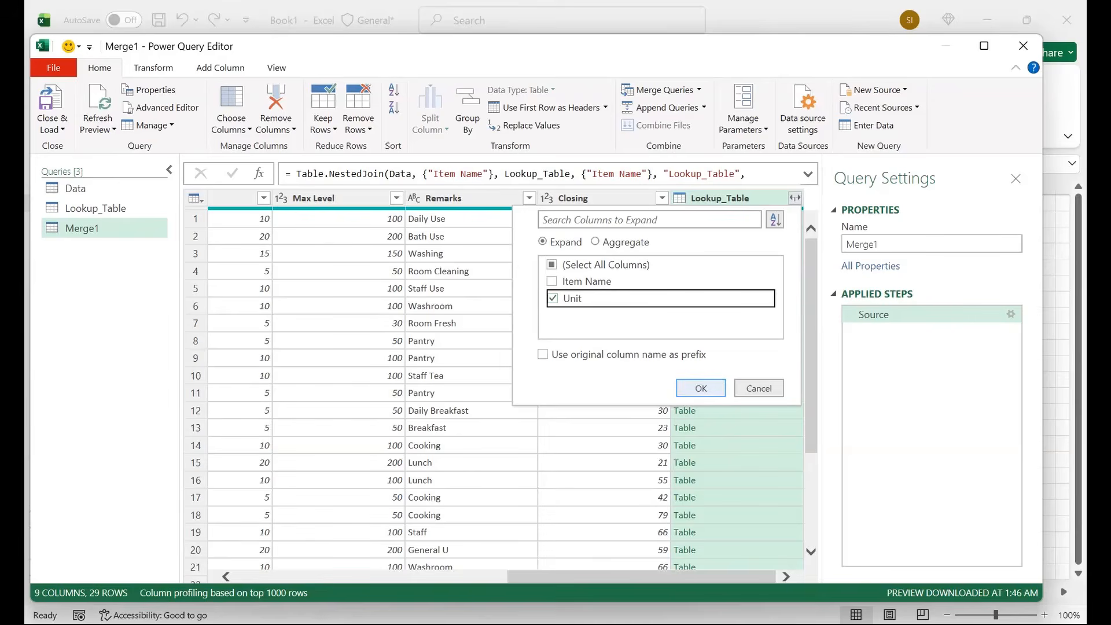
left_click(701, 388)
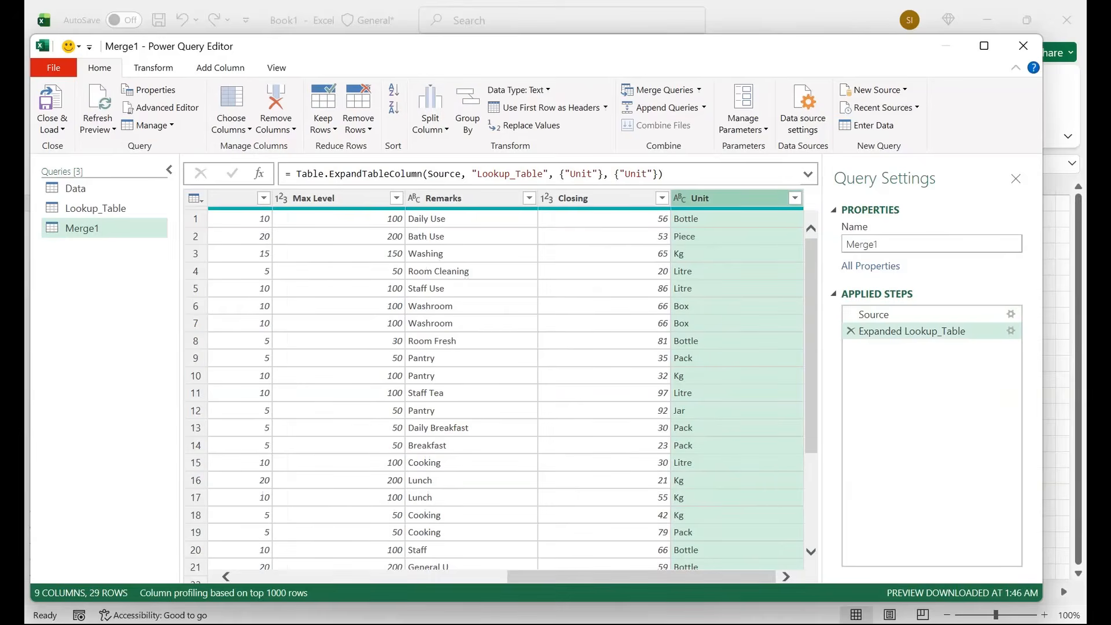
Step: Move the Unit column in the Merge1 query so it sits between Category and Supplier
scroll(520, 382, "left", 10)
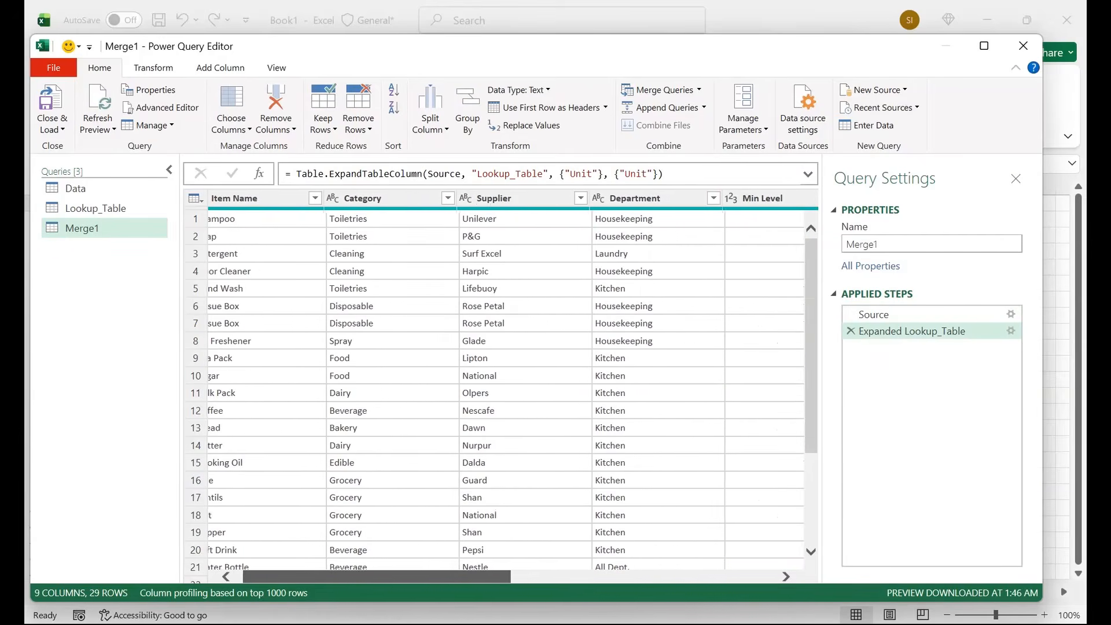
scroll(520, 381, "left", 2)
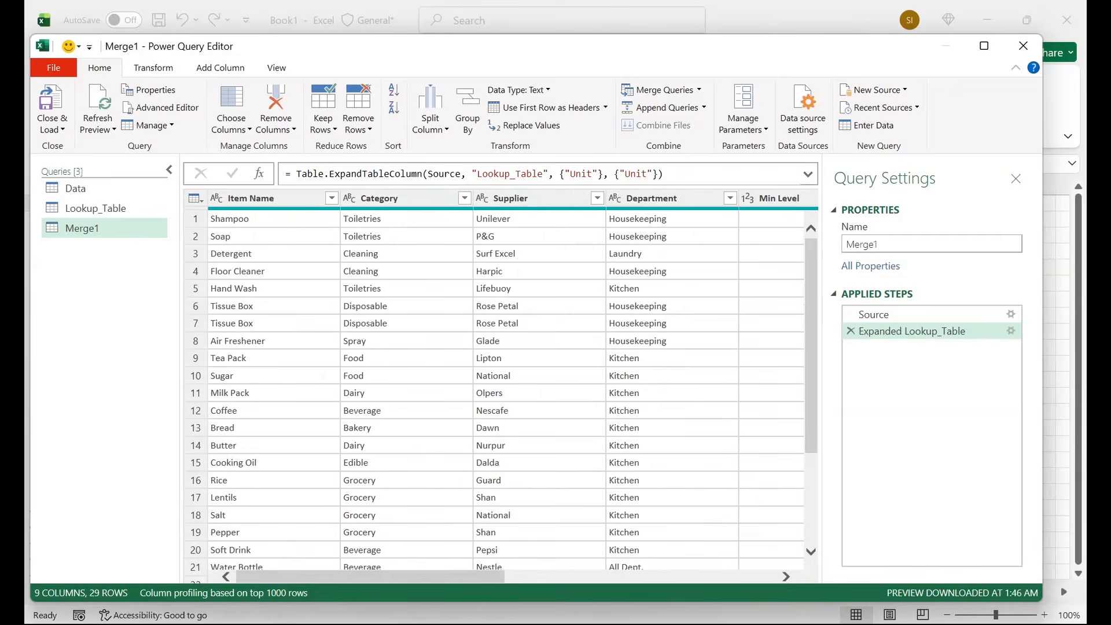
scroll(520, 382, "right", 12)
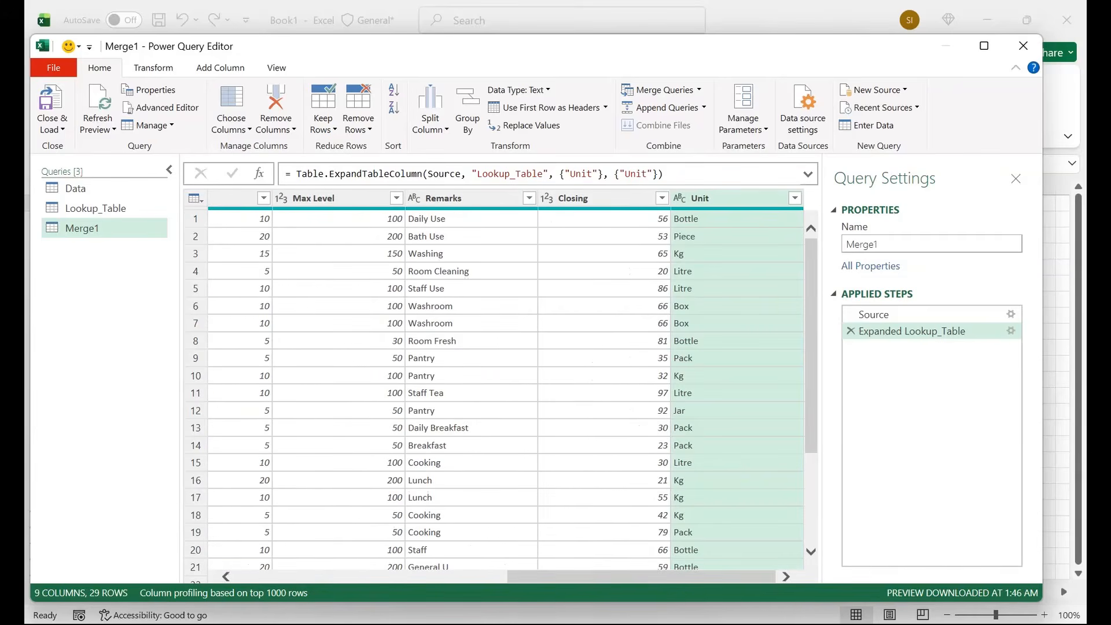
left_click_drag(700, 198, 446, 198)
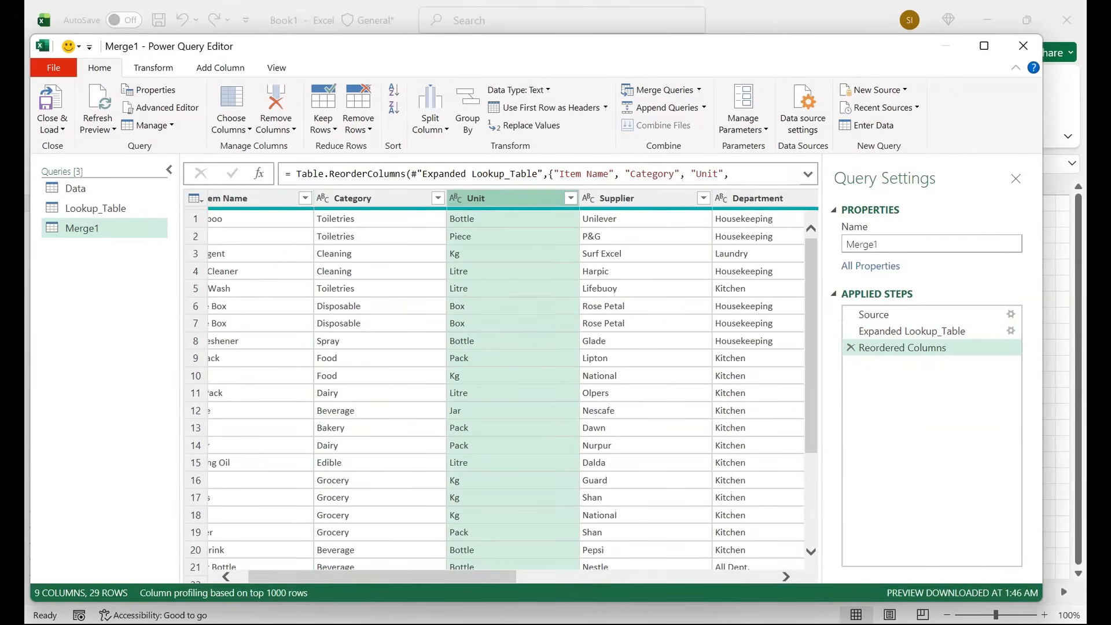
left_click(260, 253)
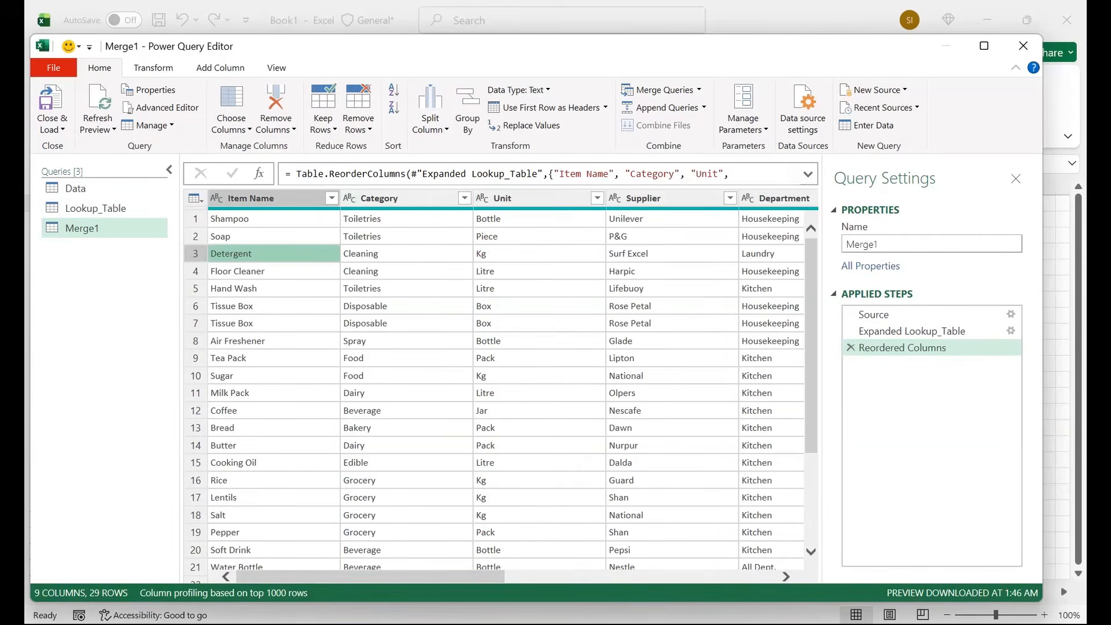
Step: Close the query editor and load the queries to the workbook as tables on new worksheets
left_click(52, 124)
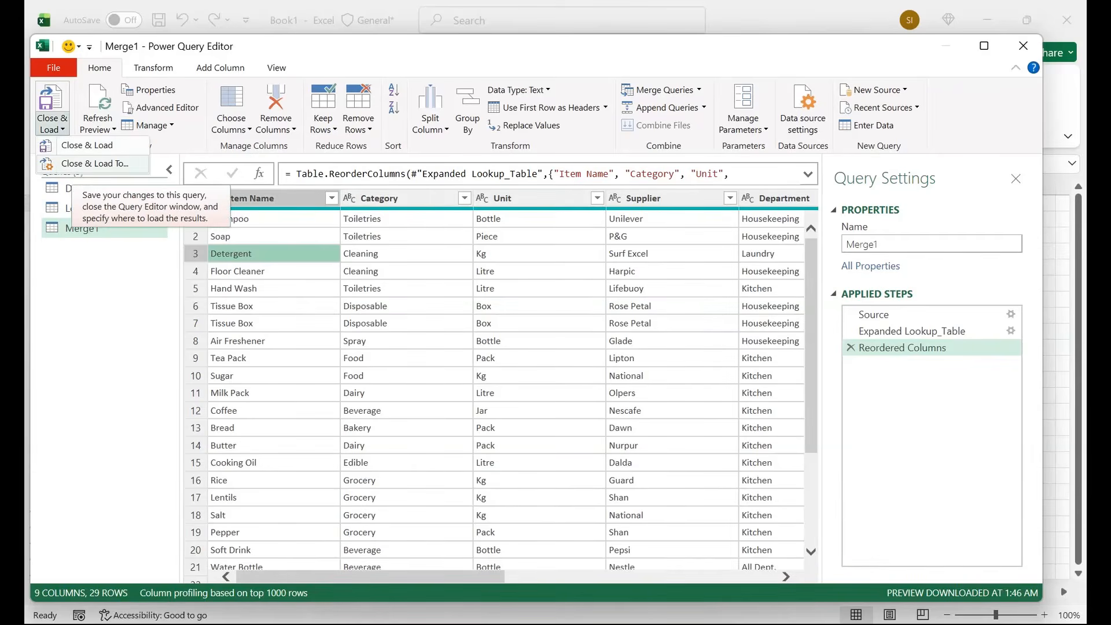
left_click(86, 163)
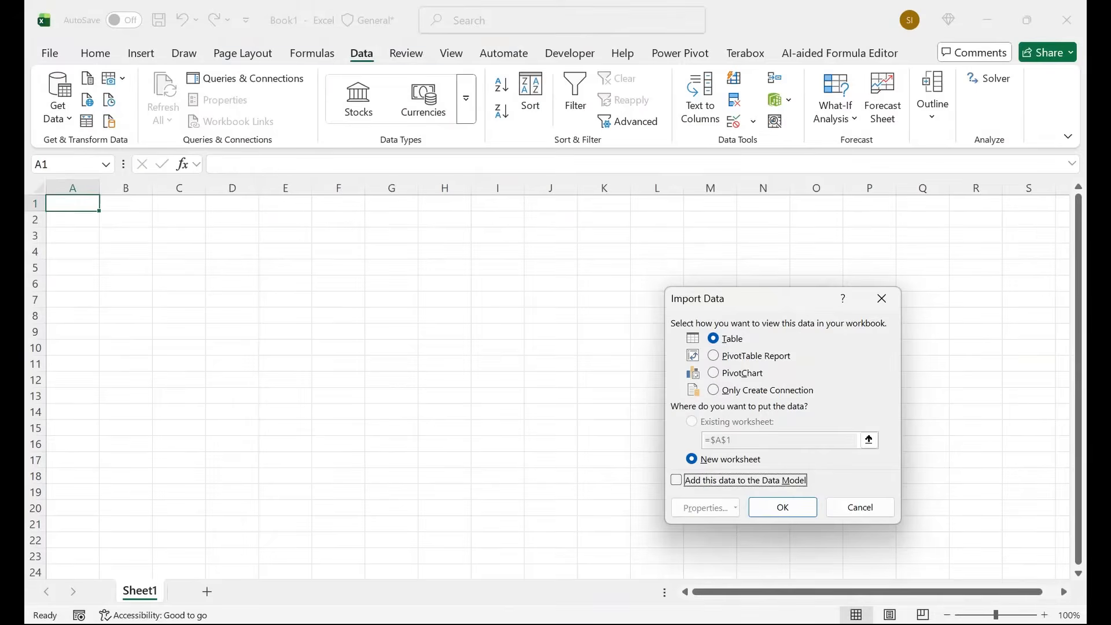
left_click(782, 507)
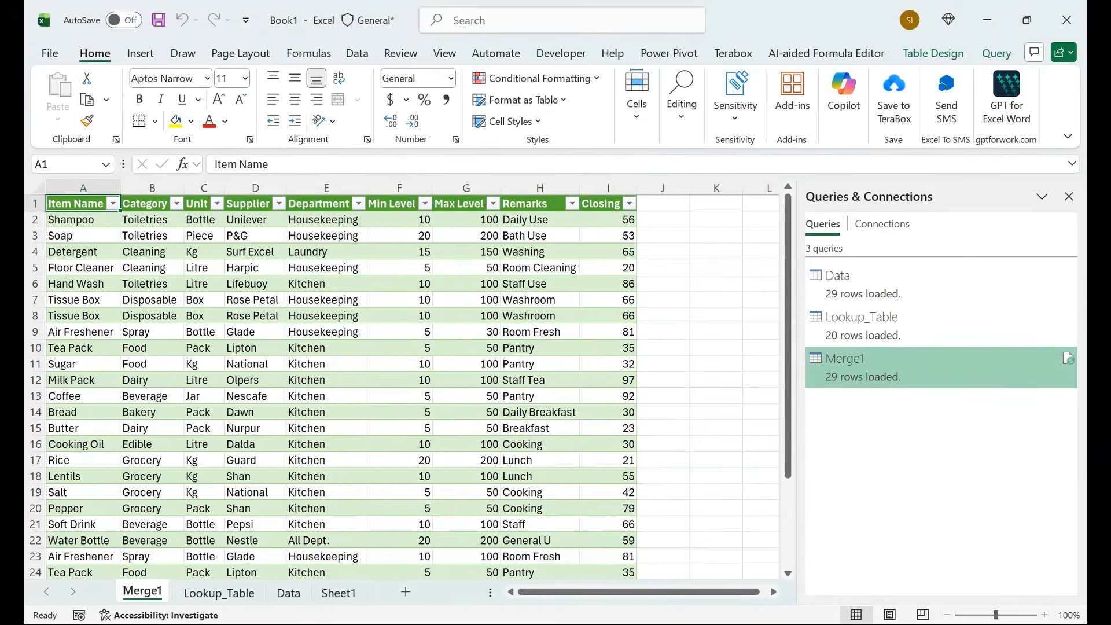
Step: Check the loaded sheets and delete the Lookup_Table, Data and Sheet1 worksheets, keeping only Merge1
left_click(219, 593)
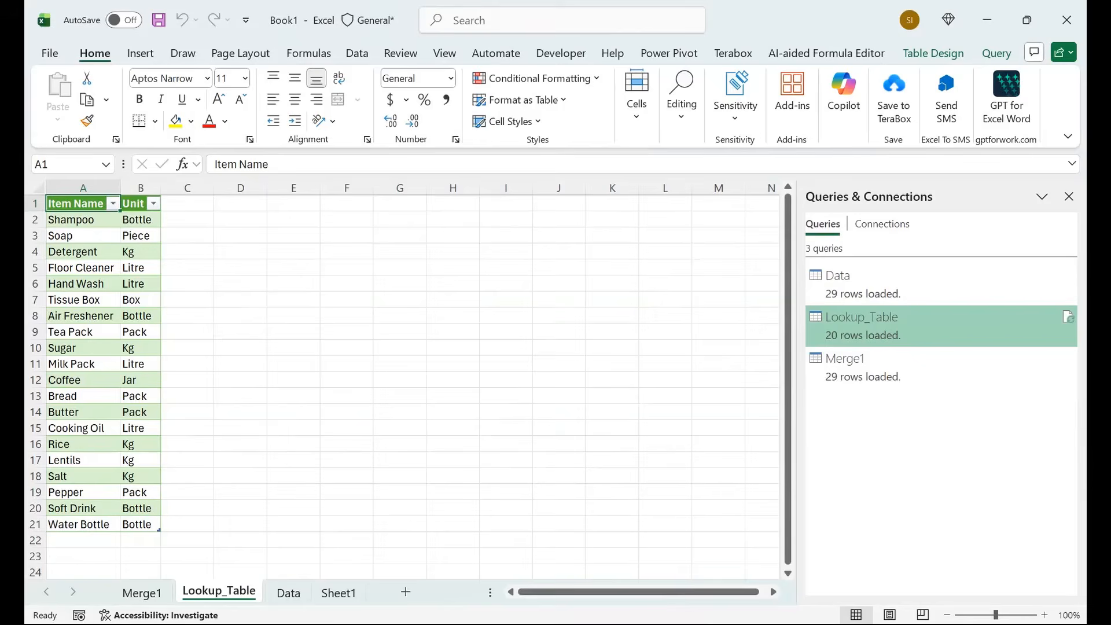
left_click(288, 593)
left_click(339, 593)
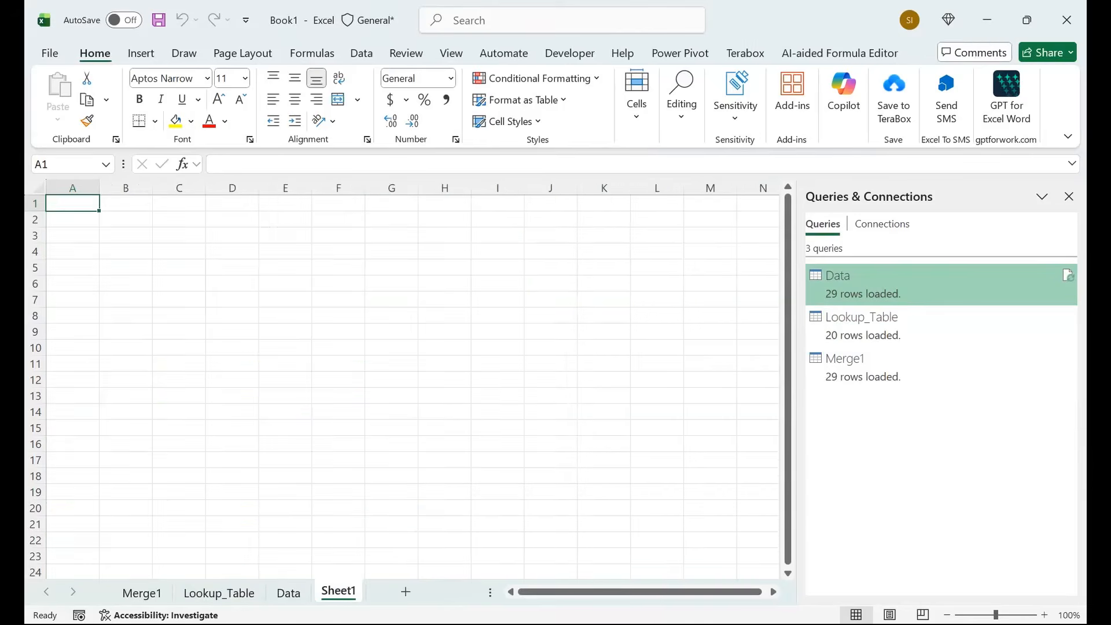
left_click(219, 593)
left_click(288, 593, "ctrl")
right_click(288, 593)
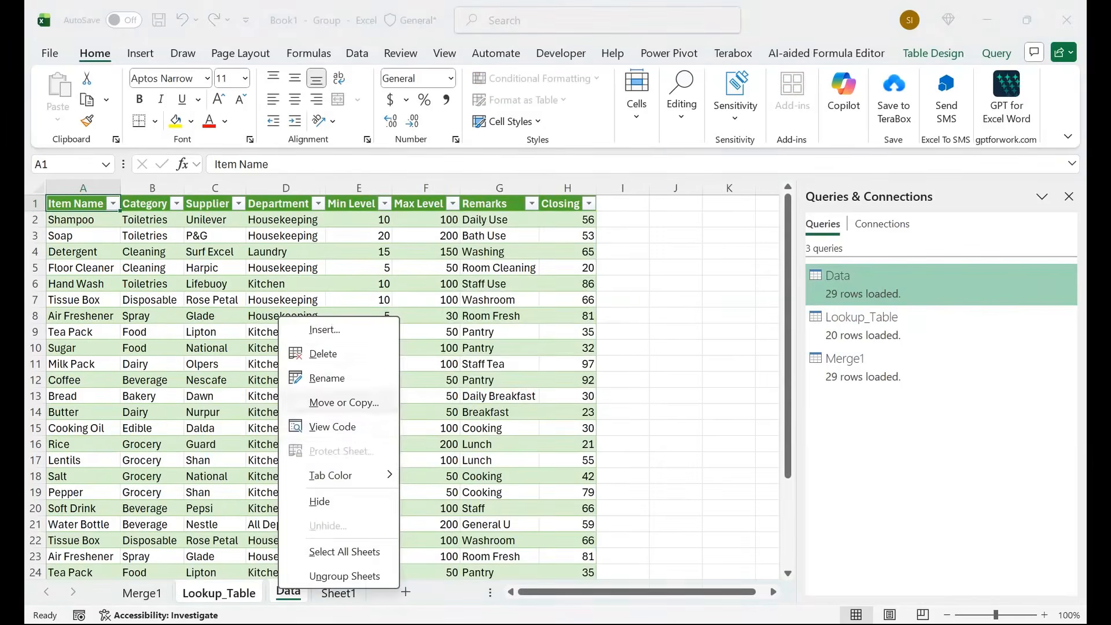
left_click(324, 353)
key("Return")
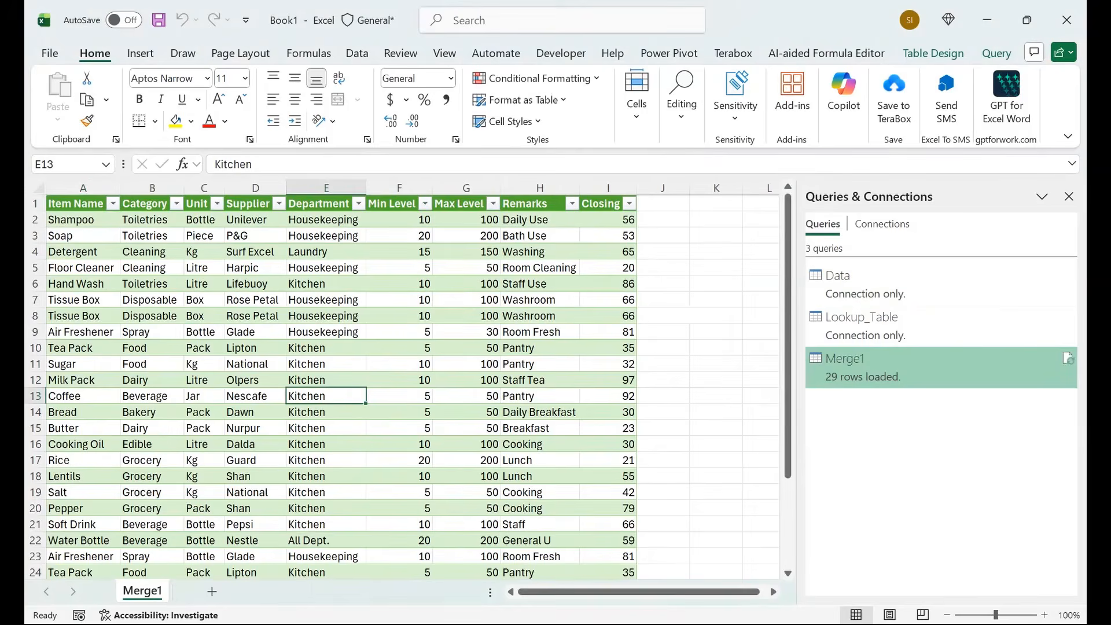